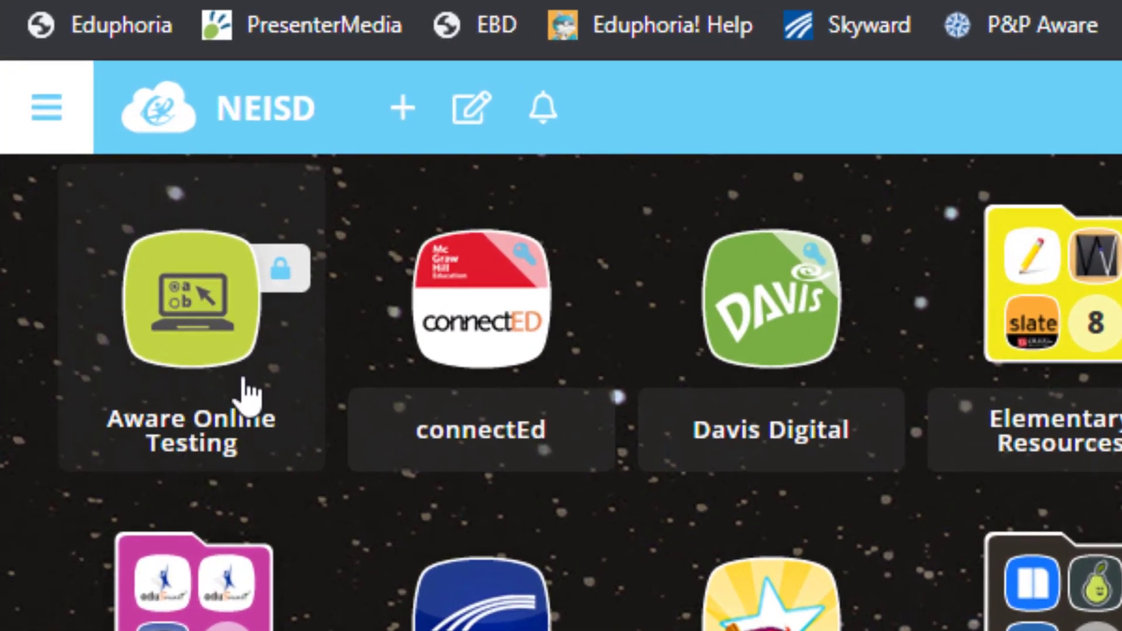
- Open Aware Online Testing and log in with the student's ID number and birthday password
left_click(177, 340)
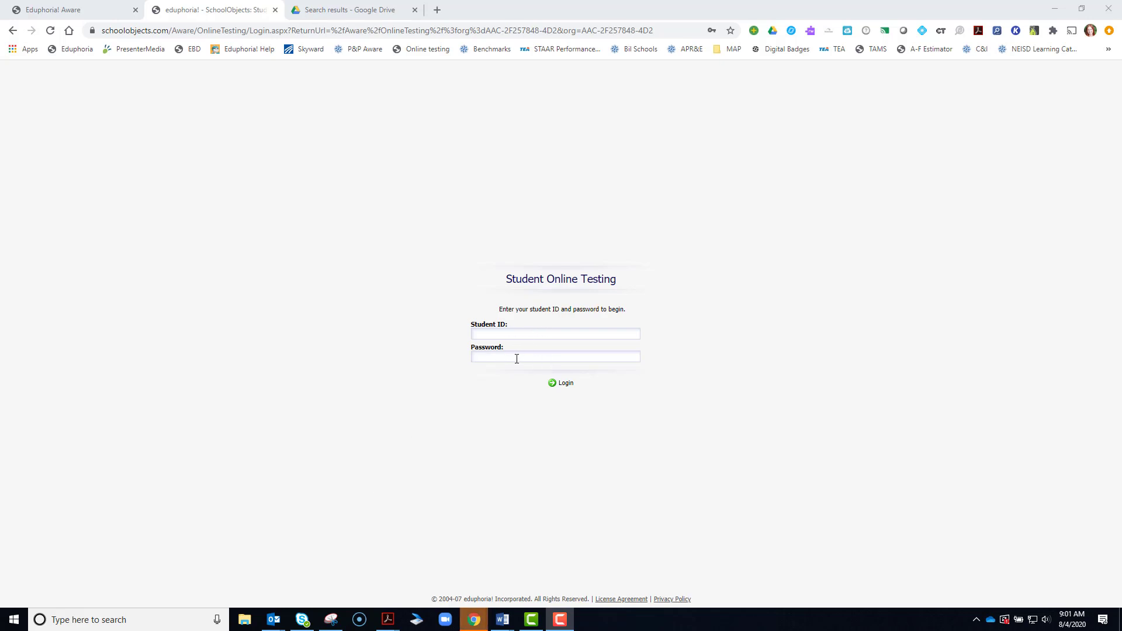
left_click(332, 620)
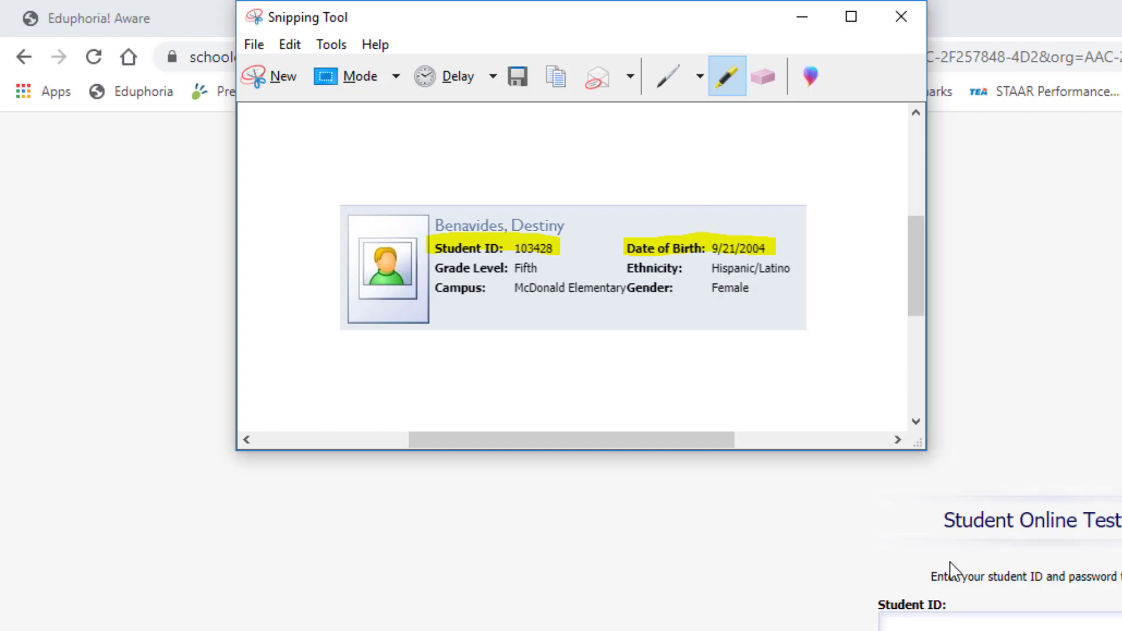
left_click(962, 617)
type("103")
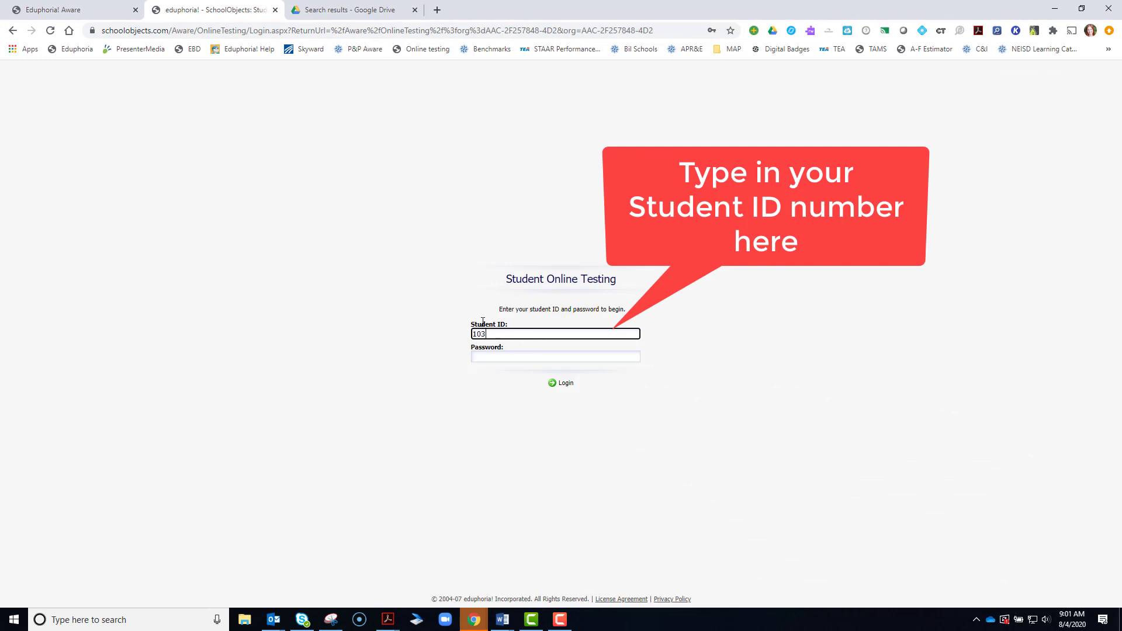
type("428")
left_click(483, 356)
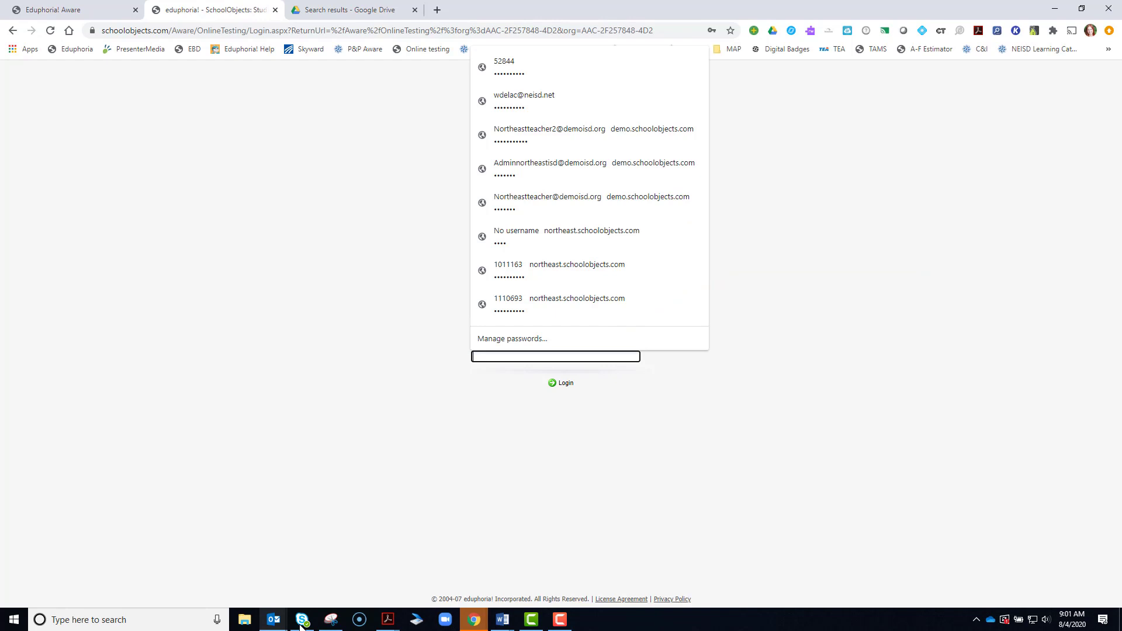
type("•••••")
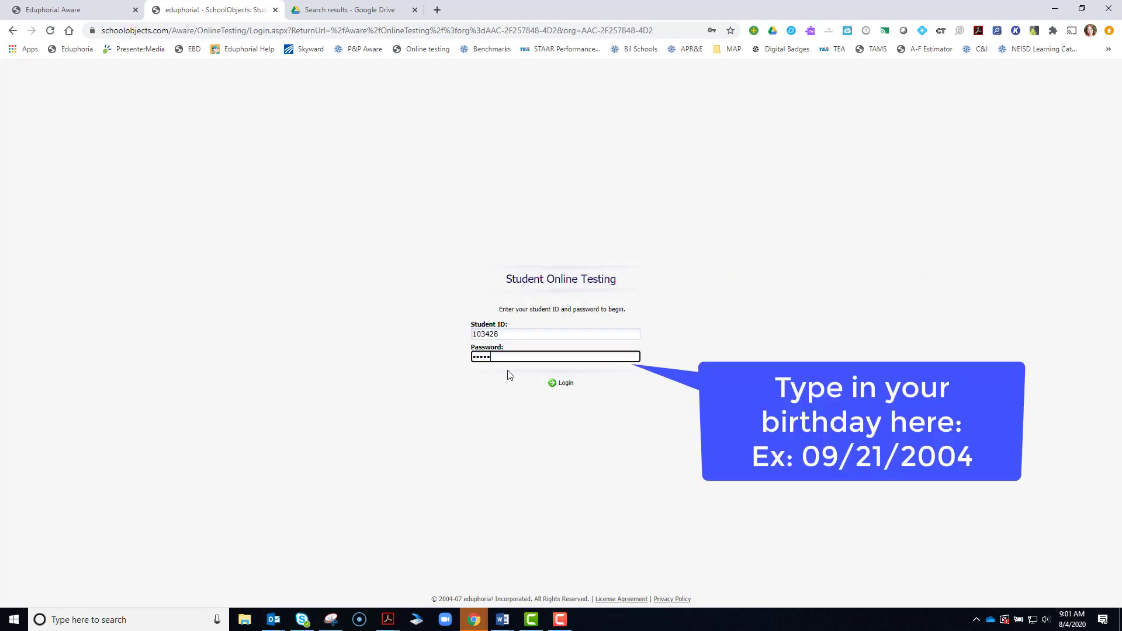
type("•••••")
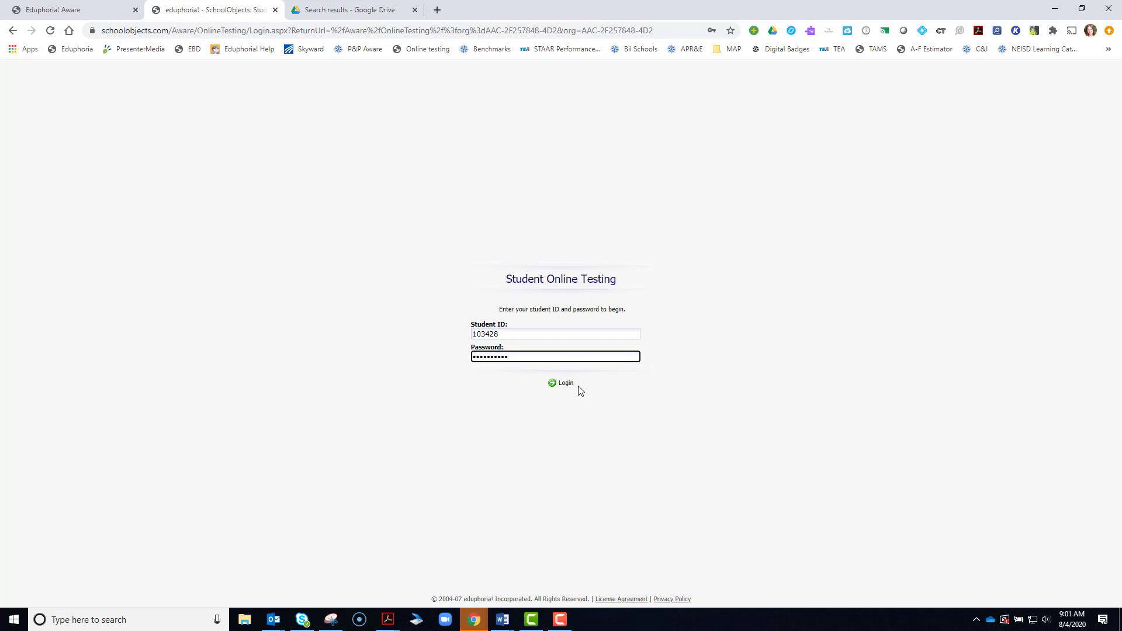
left_click(562, 383)
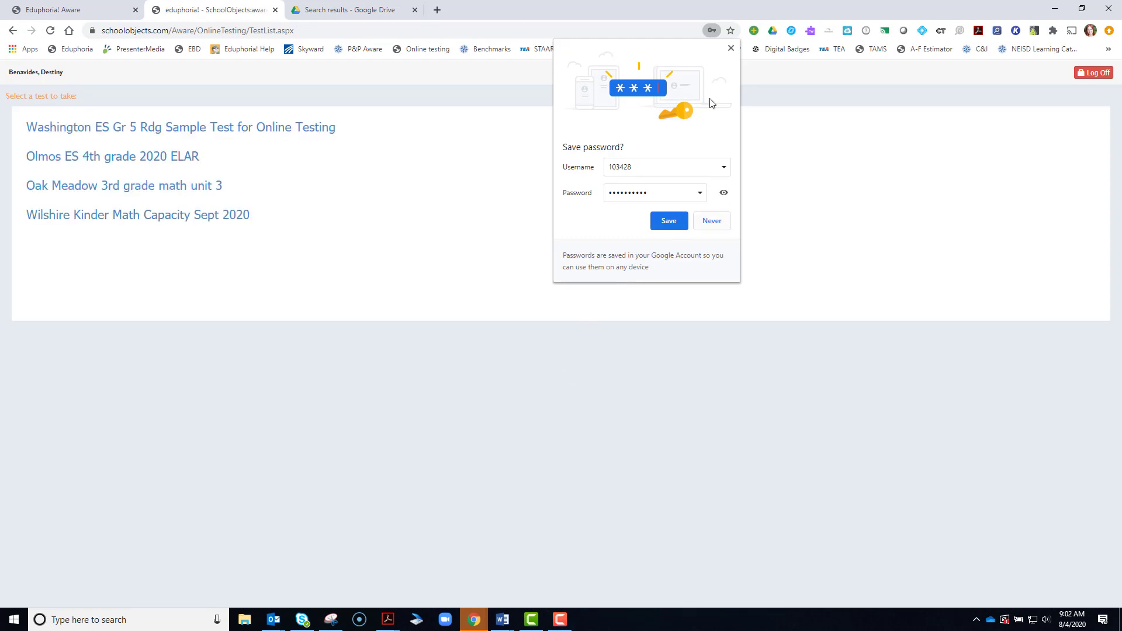
- Dismiss the browser's offer to save the password
left_click(731, 49)
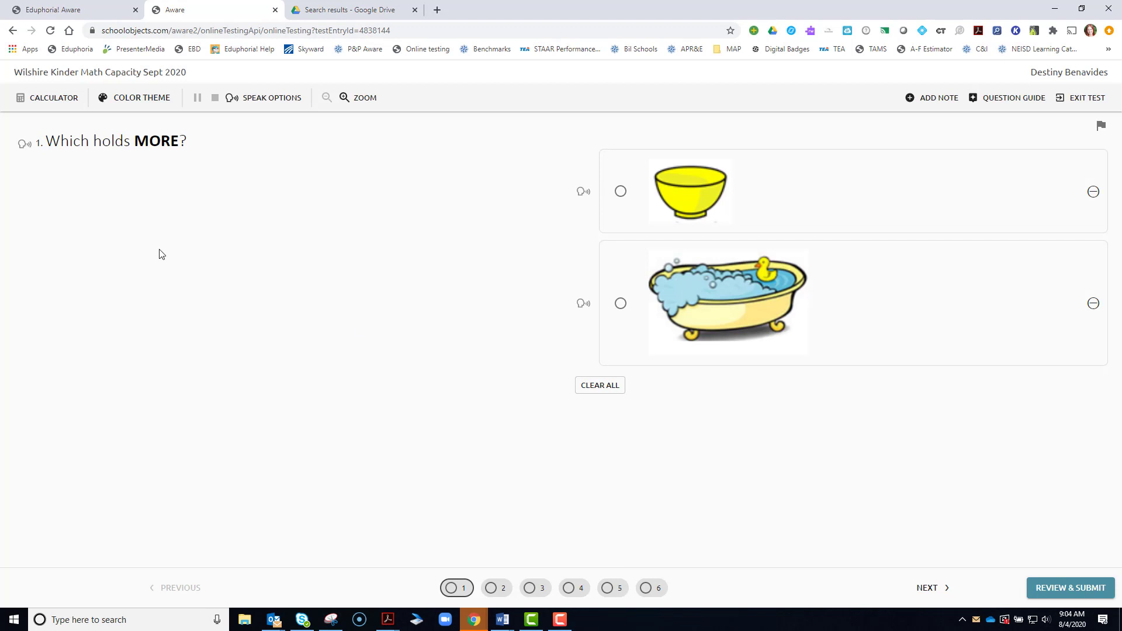
left_click(40, 102)
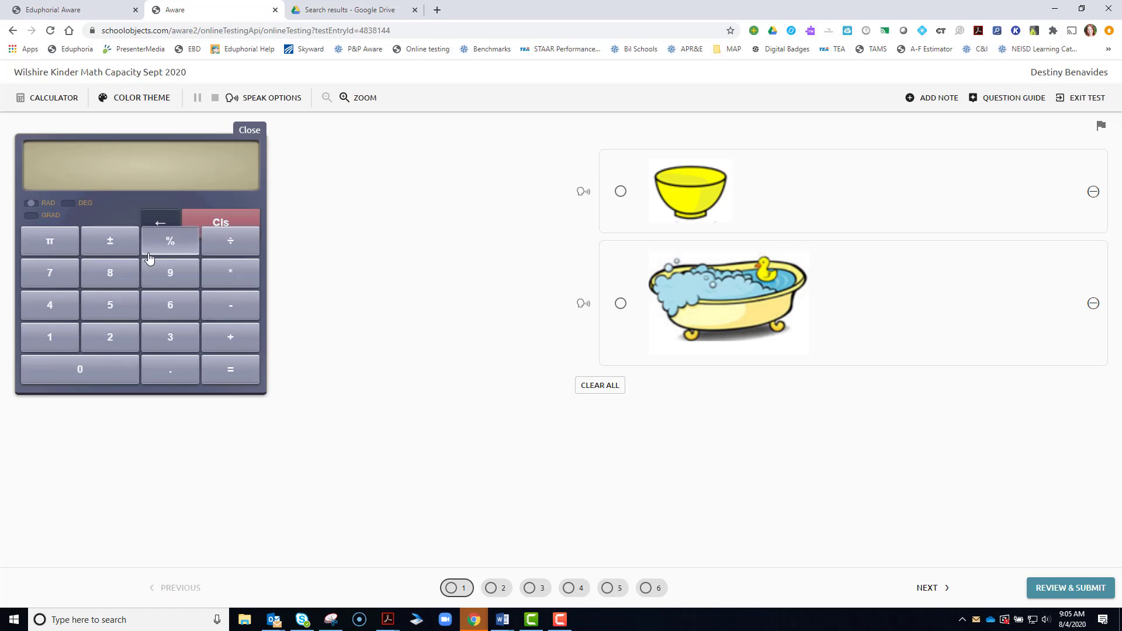
left_click(250, 131)
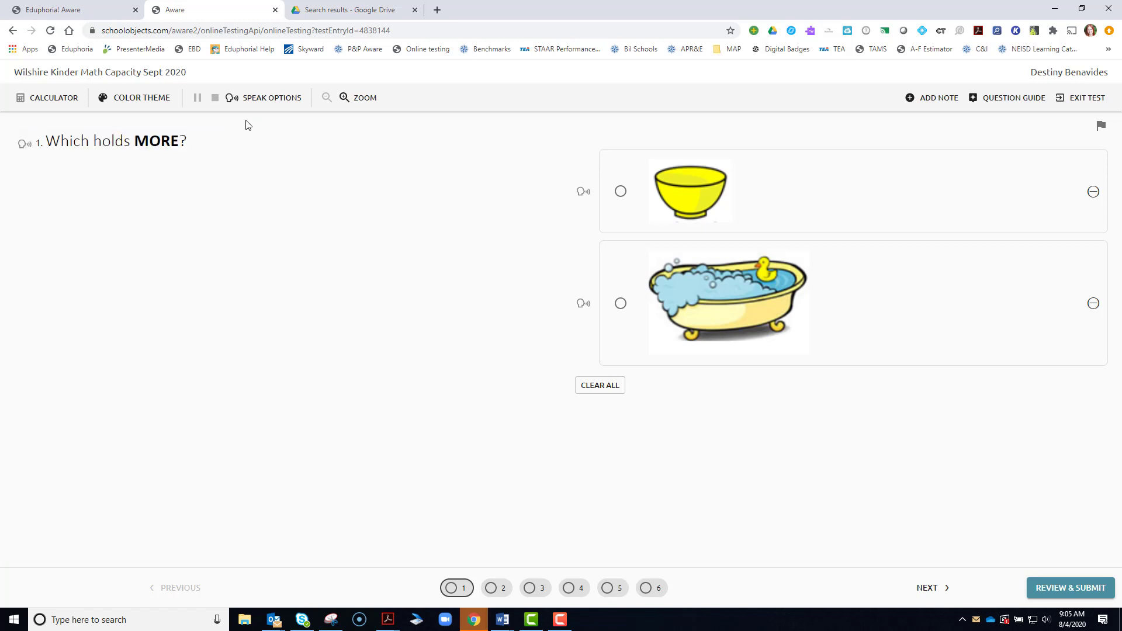
left_click(136, 99)
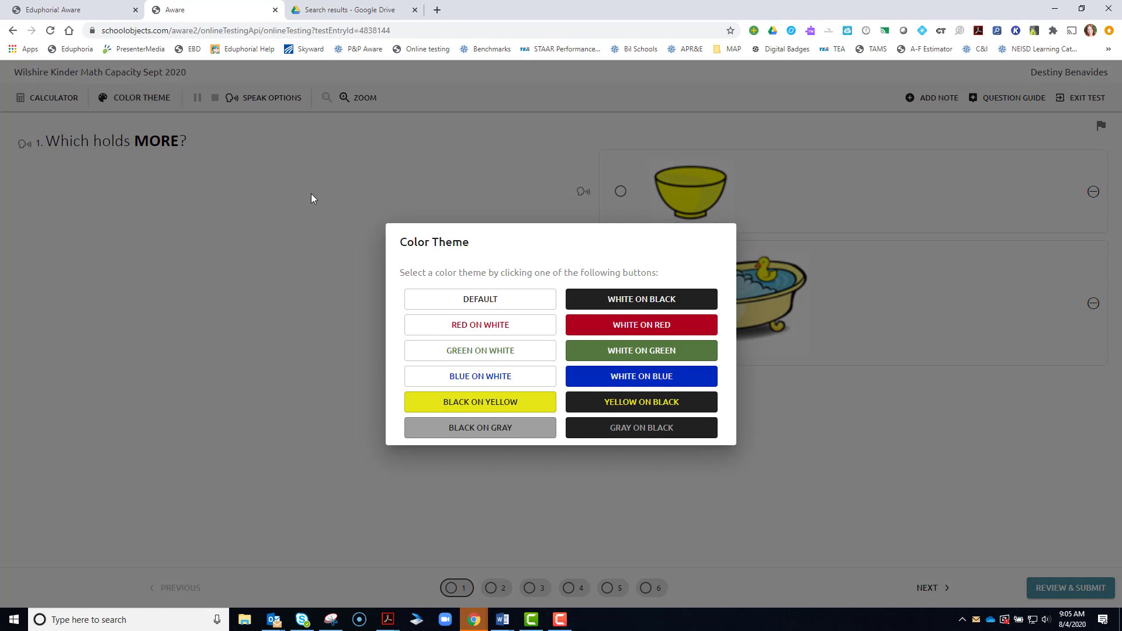
left_click(644, 301)
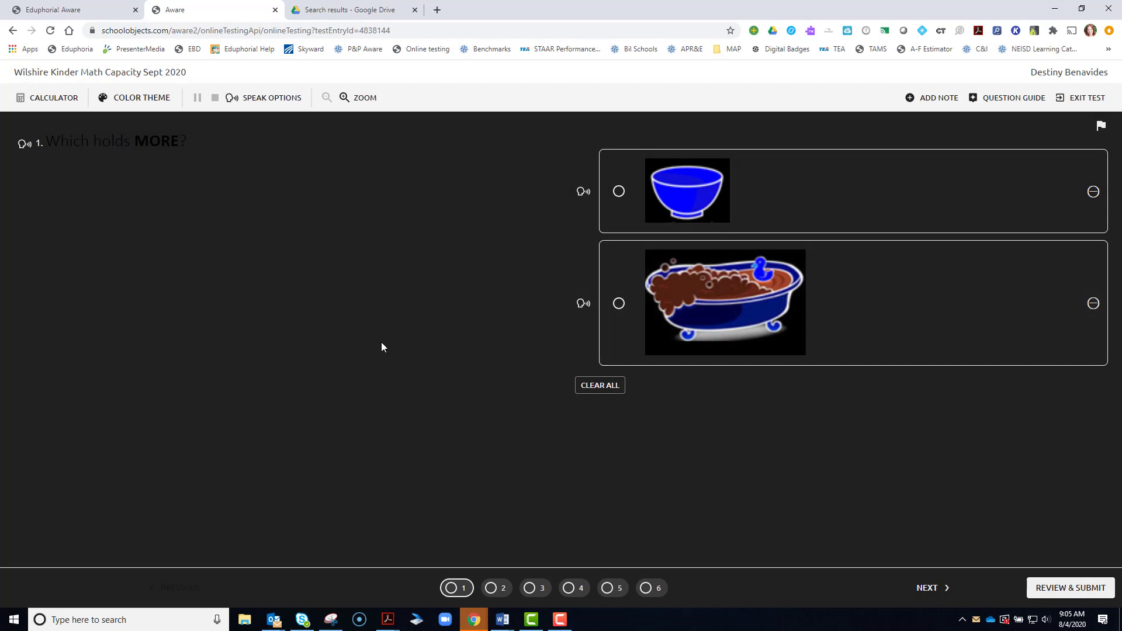
left_click(147, 97)
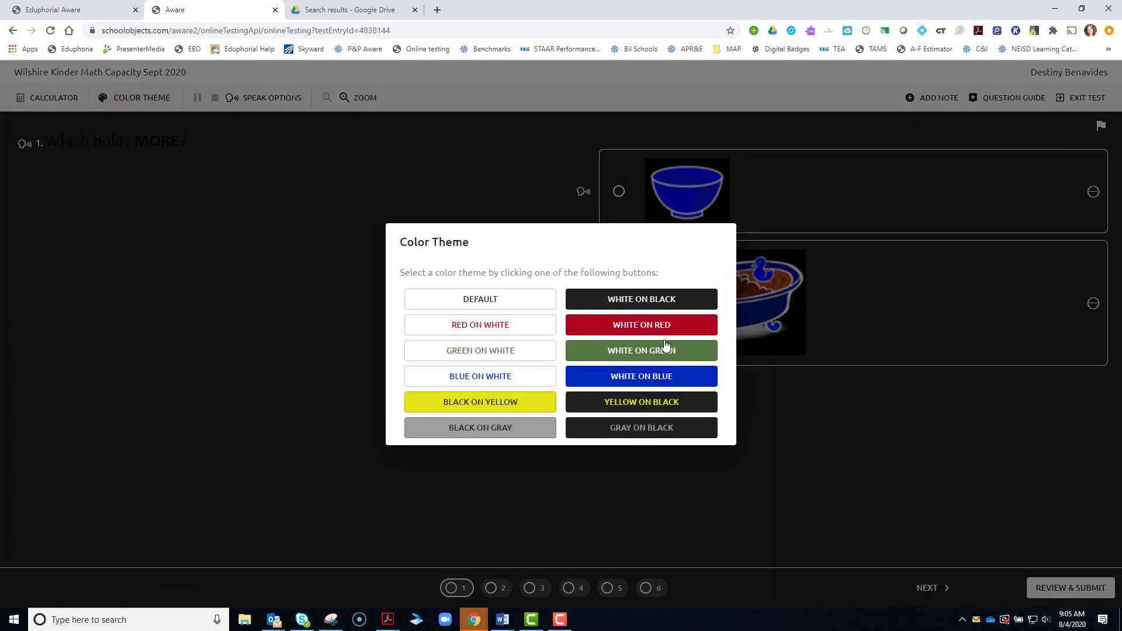
left_click(475, 299)
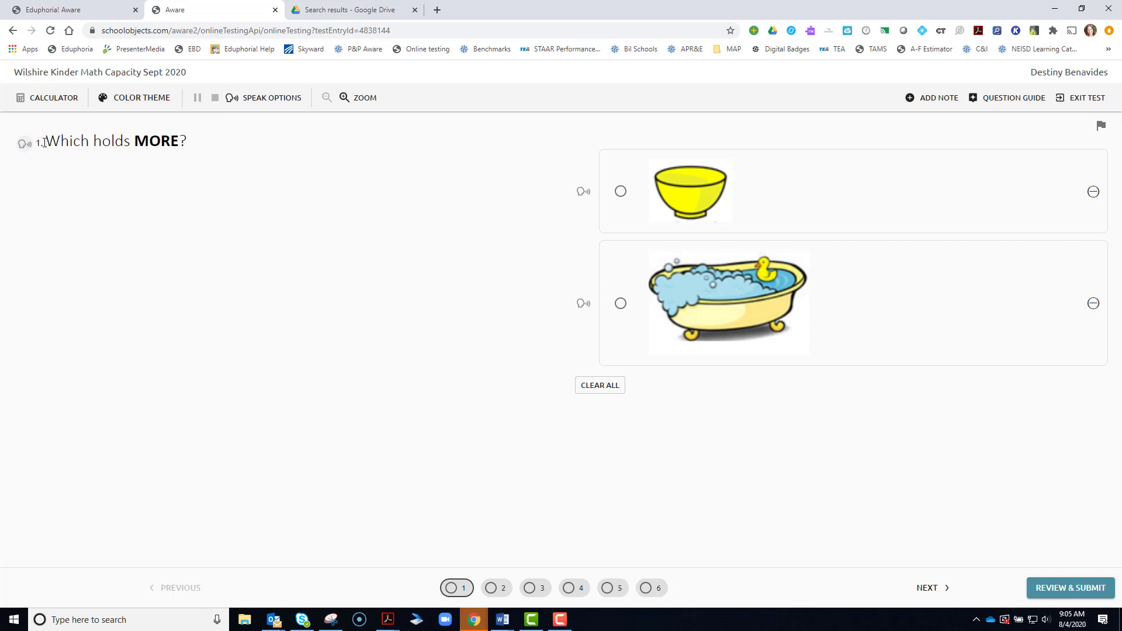
left_click(250, 100)
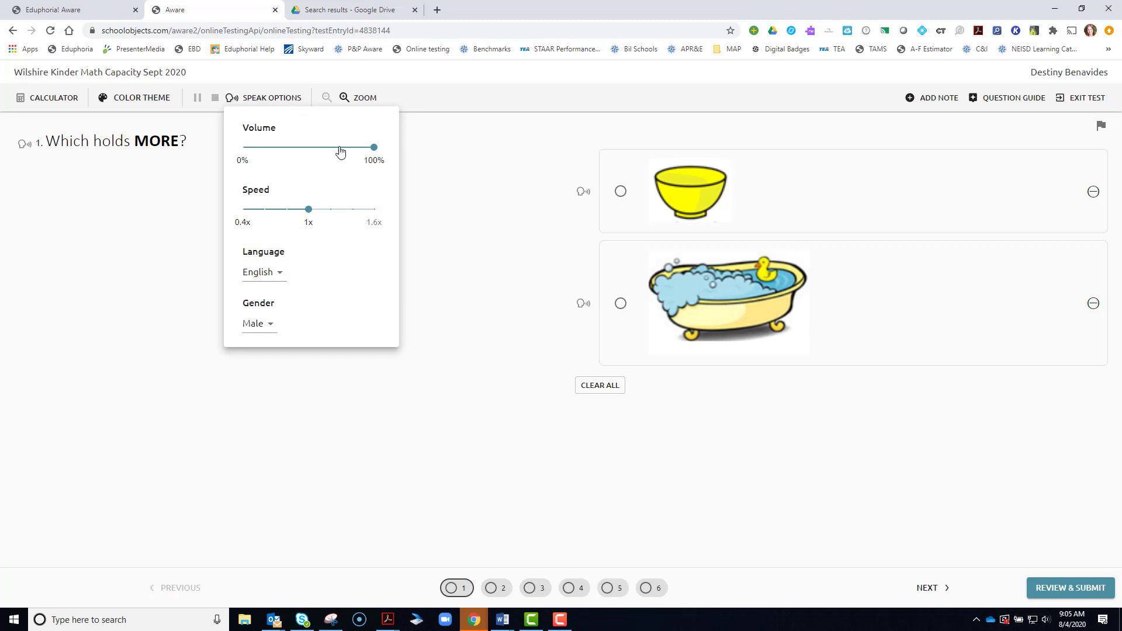
mouse_move(355, 150)
left_mouse_down()
mouse_move(268, 148)
mouse_move(374, 148)
left_mouse_up()
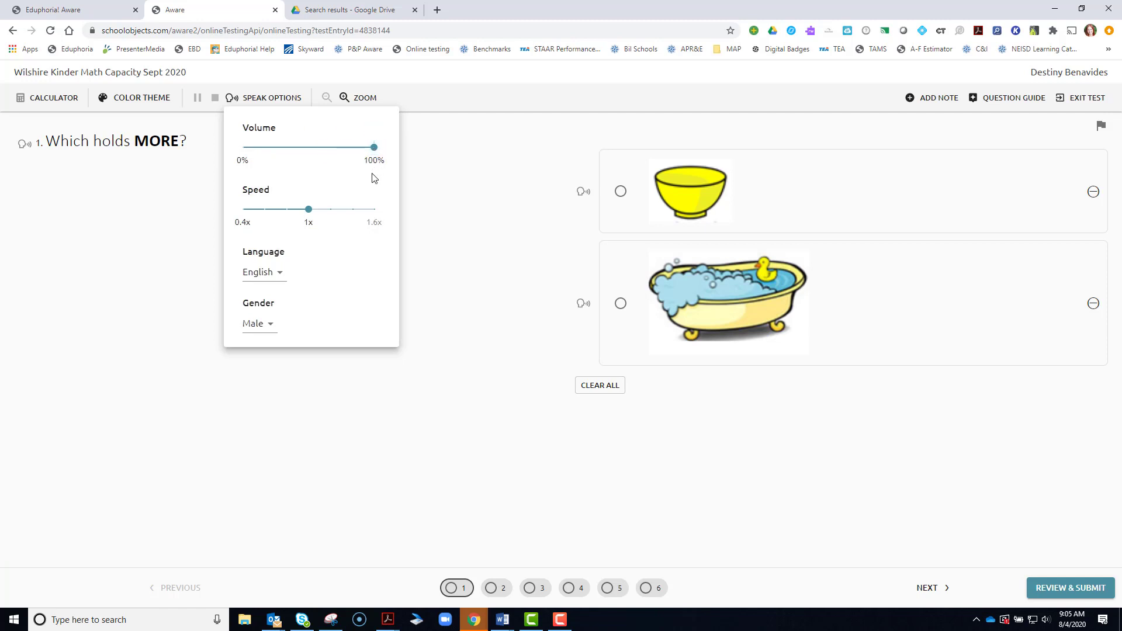
left_click(289, 210)
left_click(265, 210)
left_click(309, 210)
left_click_drag(310, 214, 373, 214)
left_click(310, 212)
left_click(266, 324)
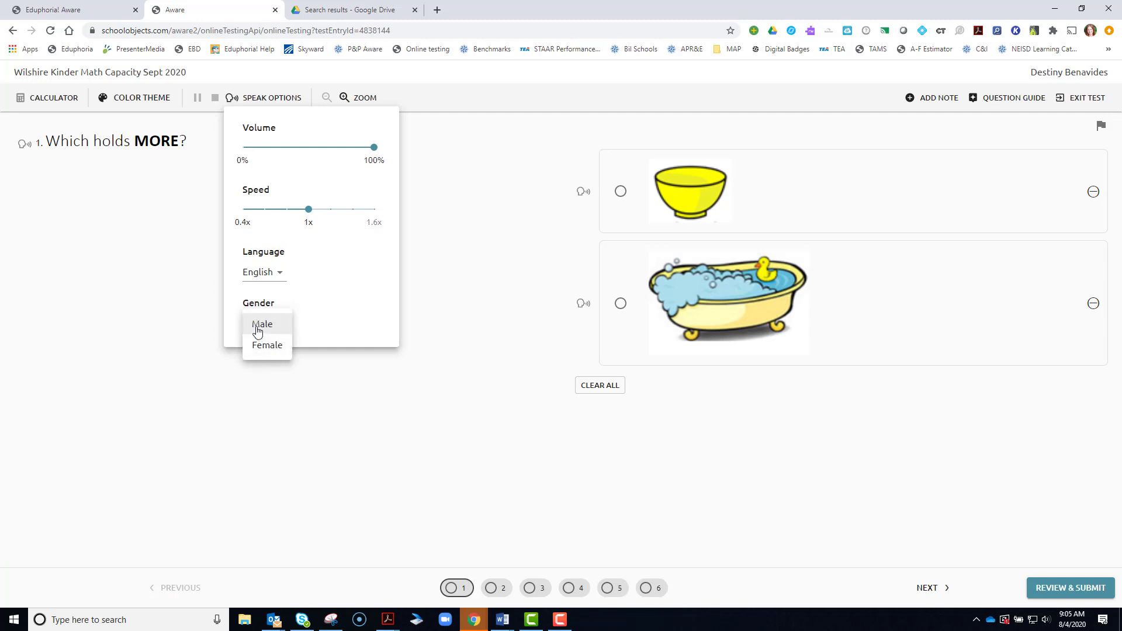
left_click(258, 328)
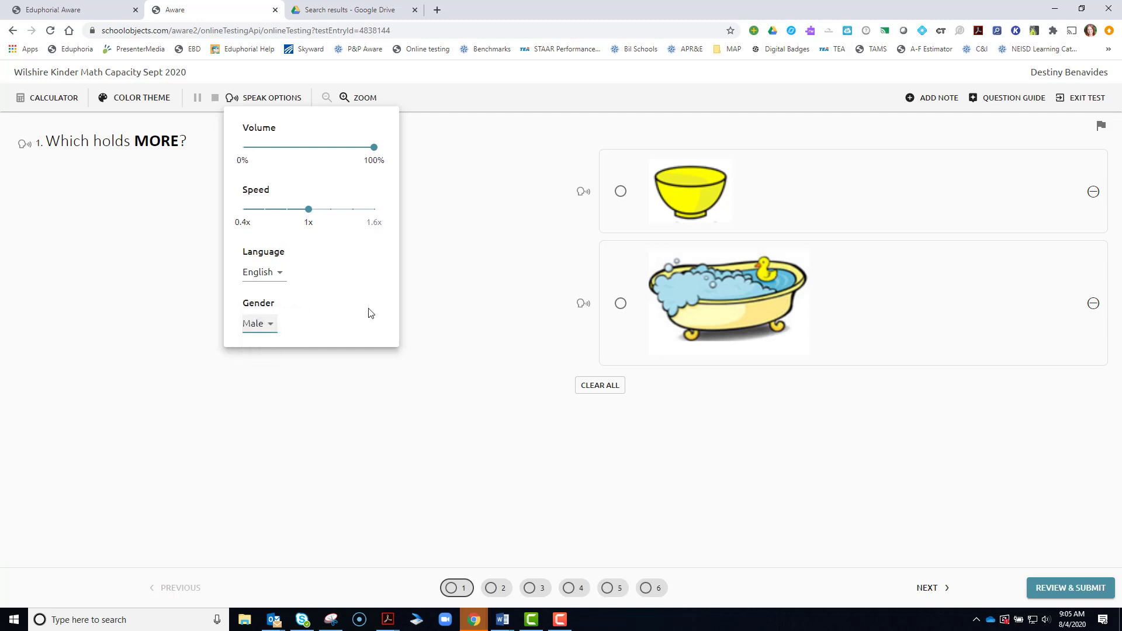
left_click(467, 236)
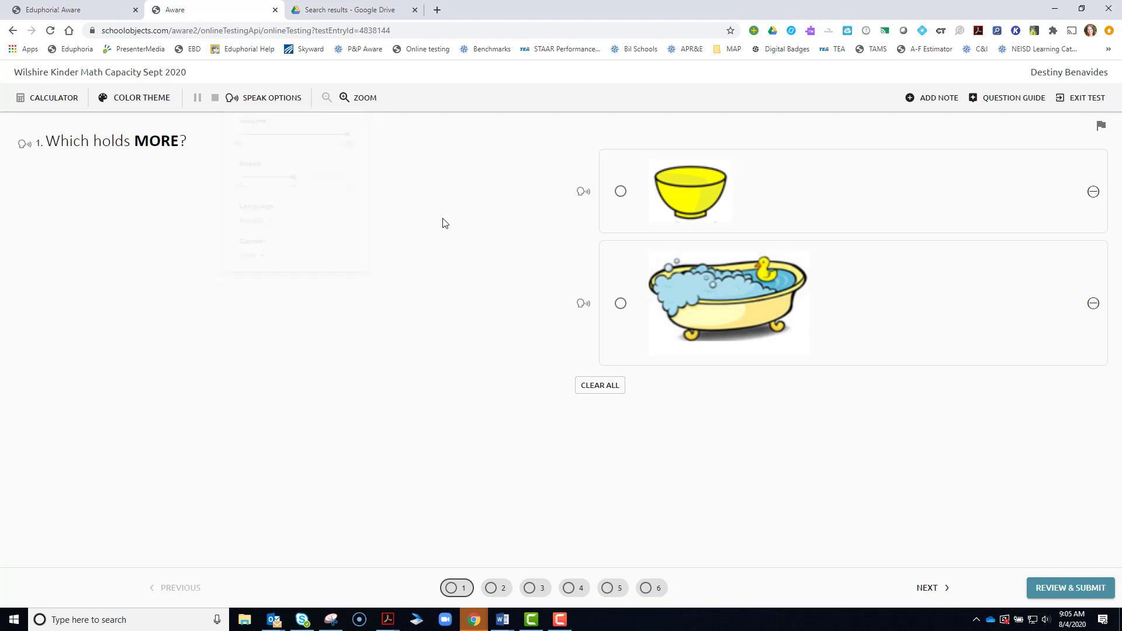
left_click(345, 98)
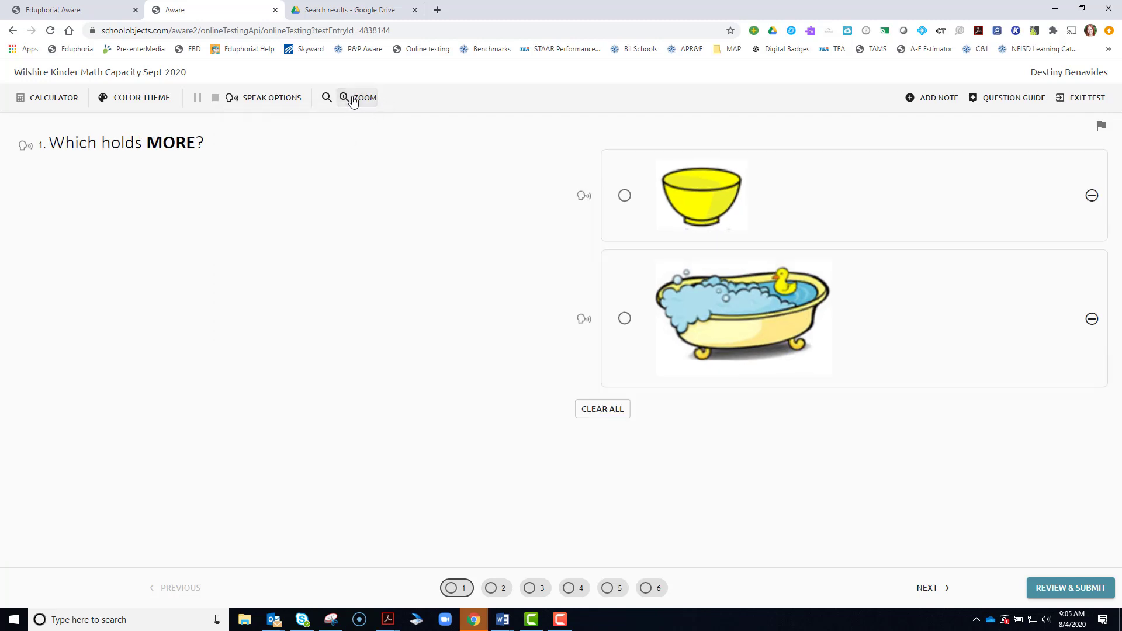
left_click(345, 97)
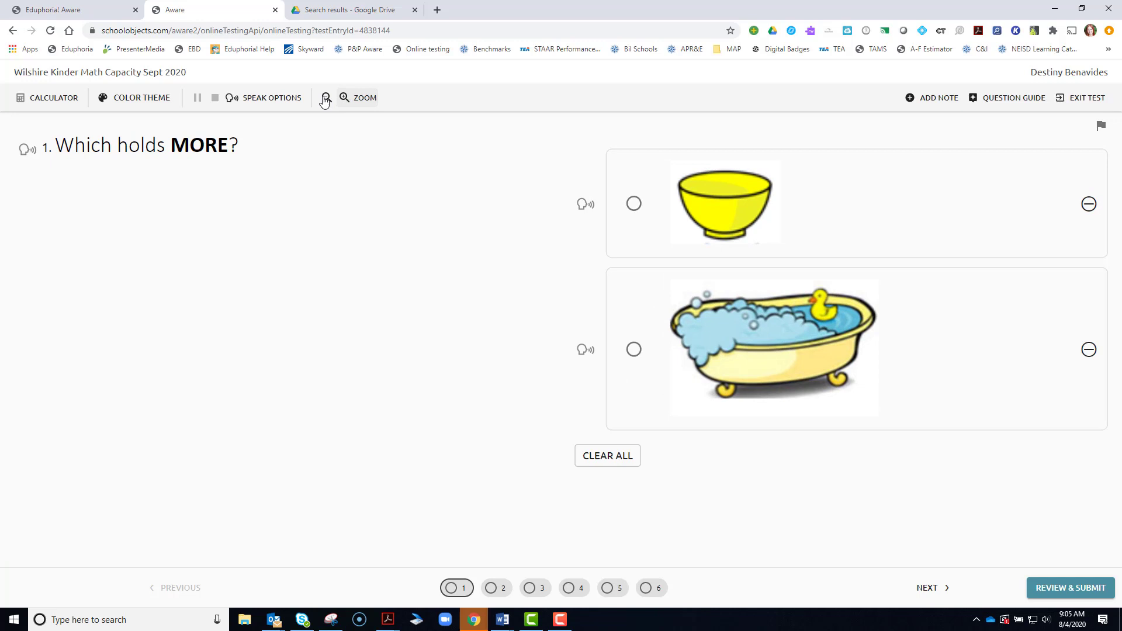
left_click(326, 99)
left_click(325, 99)
left_click(326, 100)
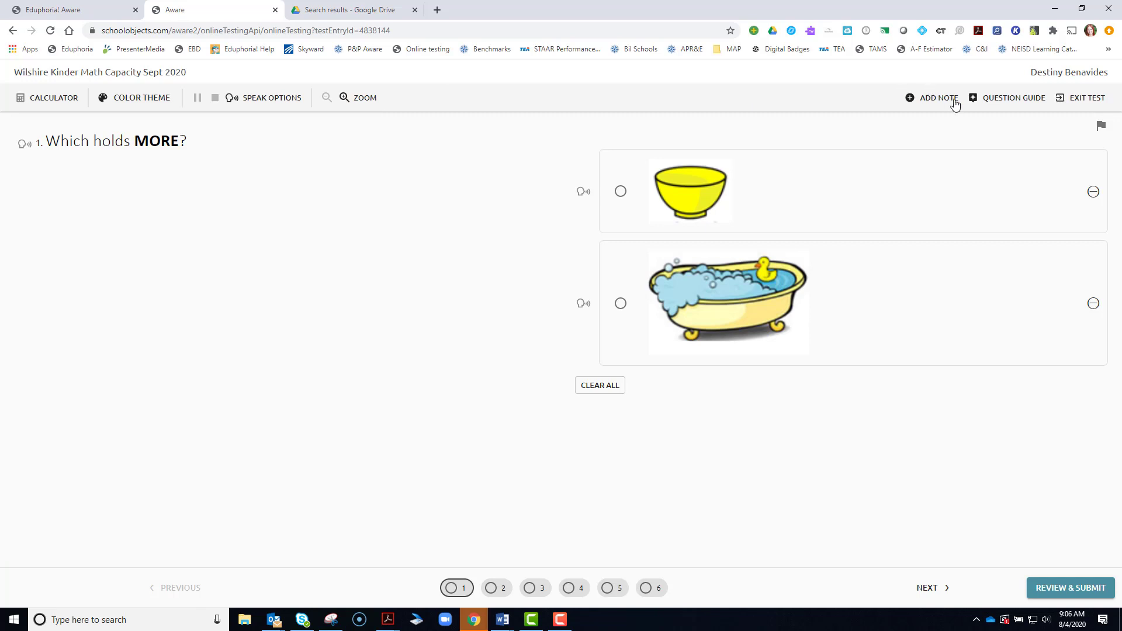
- Add the note 'I was unsure about this question.' to question 1 and minimize the notes panel
left_click(934, 99)
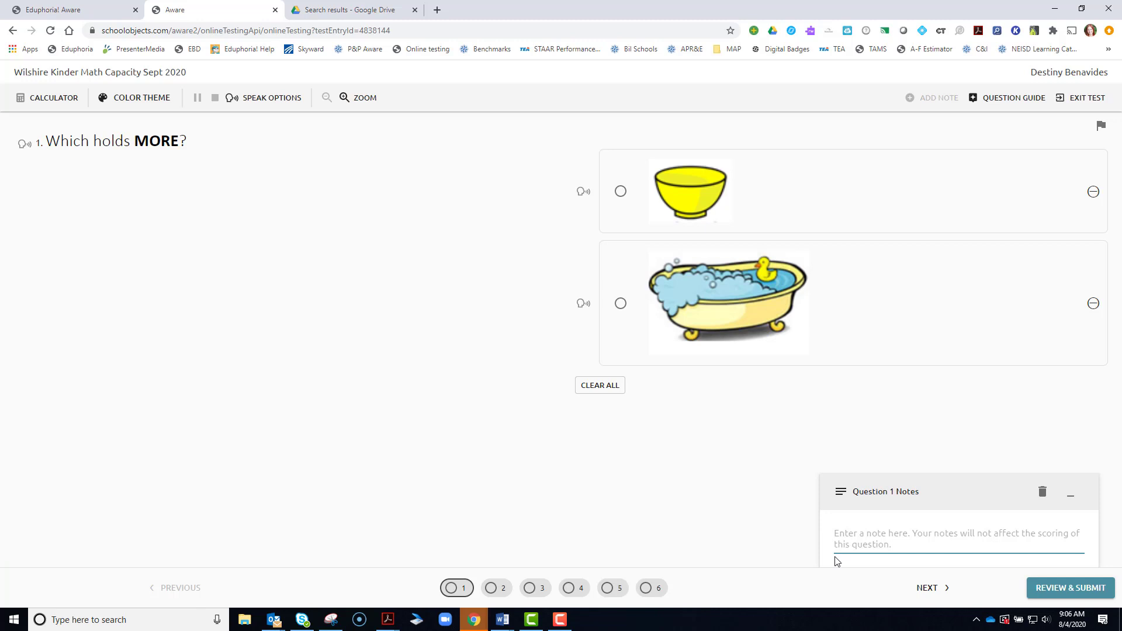
type("I was ")
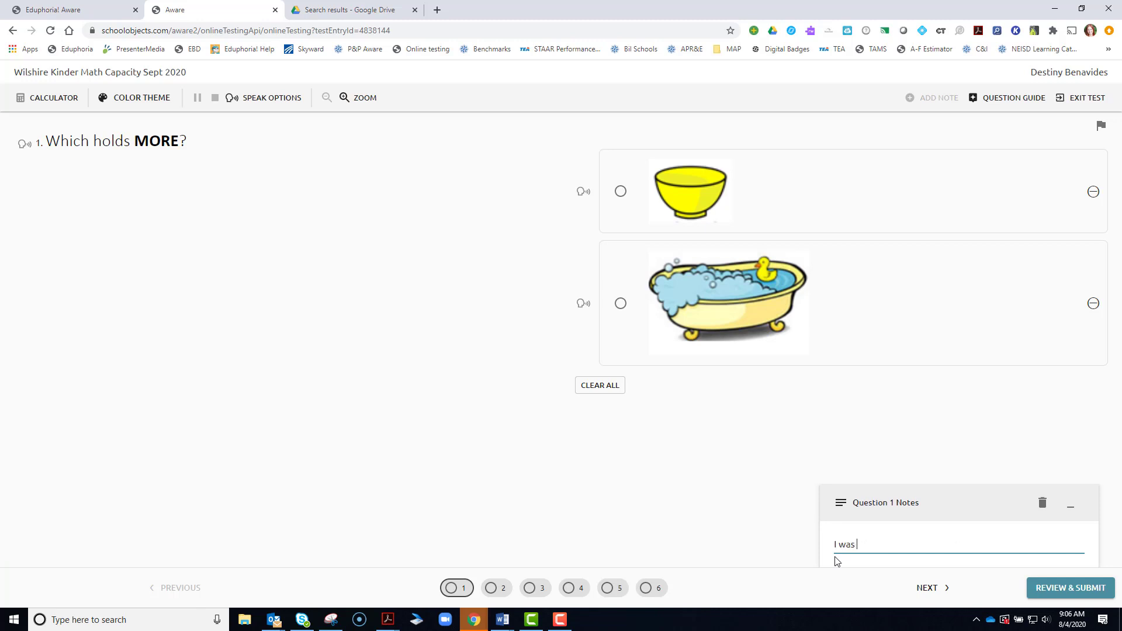
type("unsure about this question.")
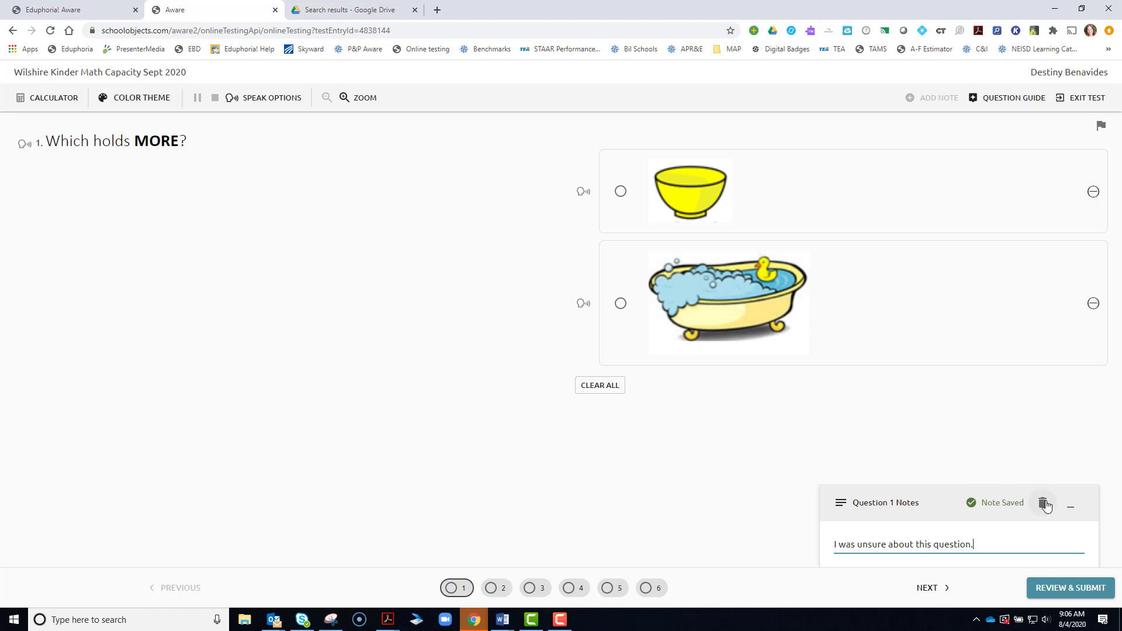
left_click(1073, 512)
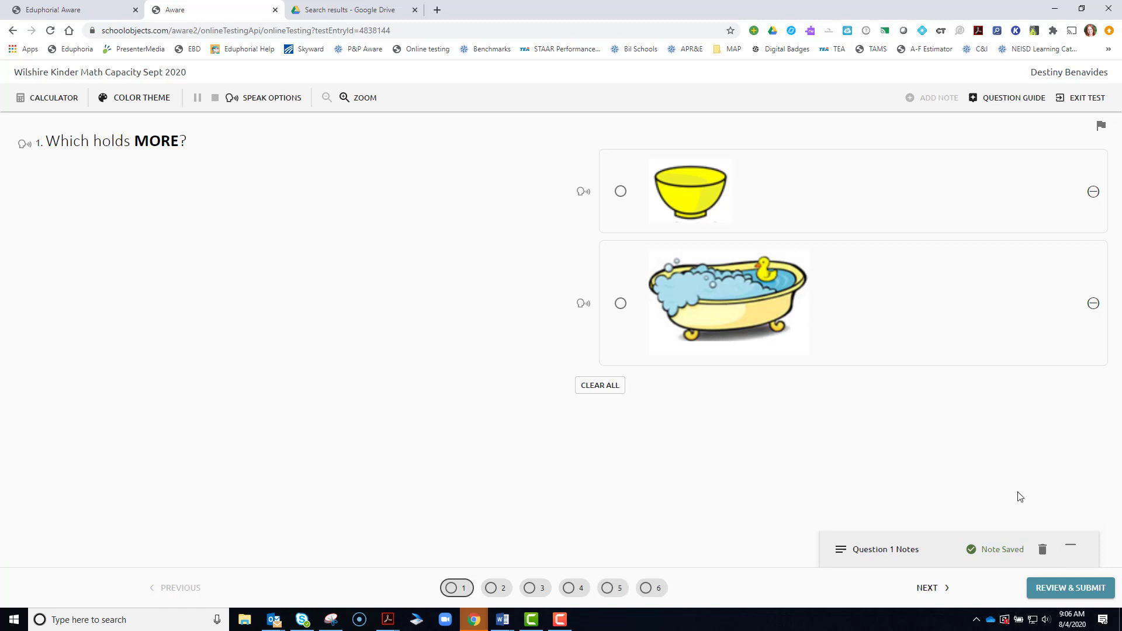
- Check the Question Guide for unanswered items, then flag question 1 for review
left_click(1000, 101)
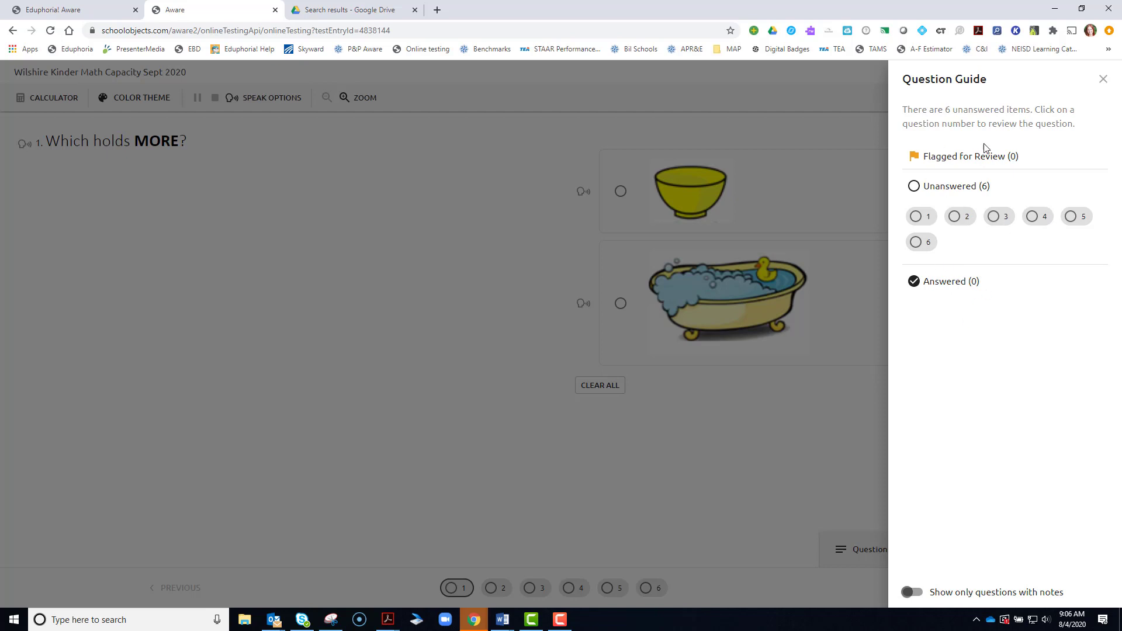
left_click(1102, 82)
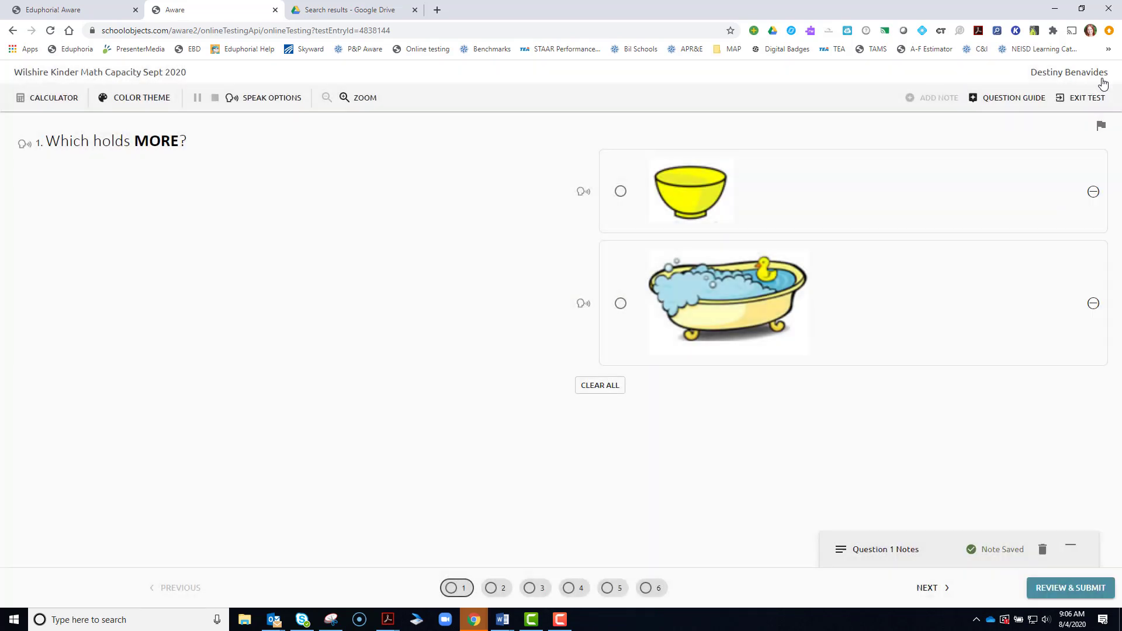
left_click(1101, 128)
- Answer question 1 with the bowl and eliminate the bathtub option
left_click(620, 191)
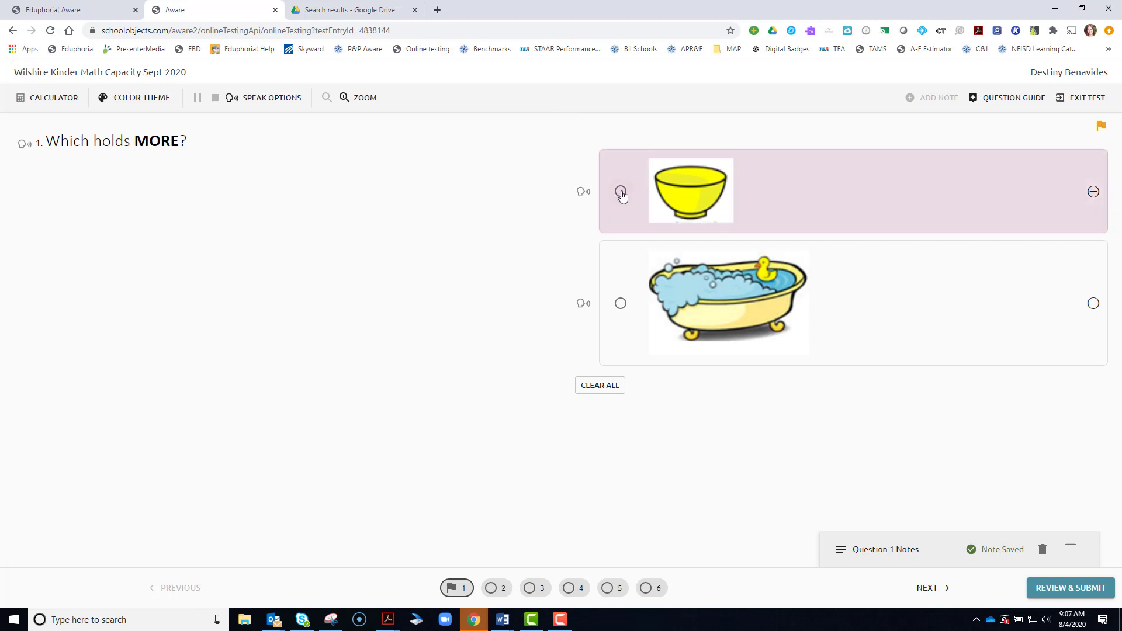
left_click(621, 192)
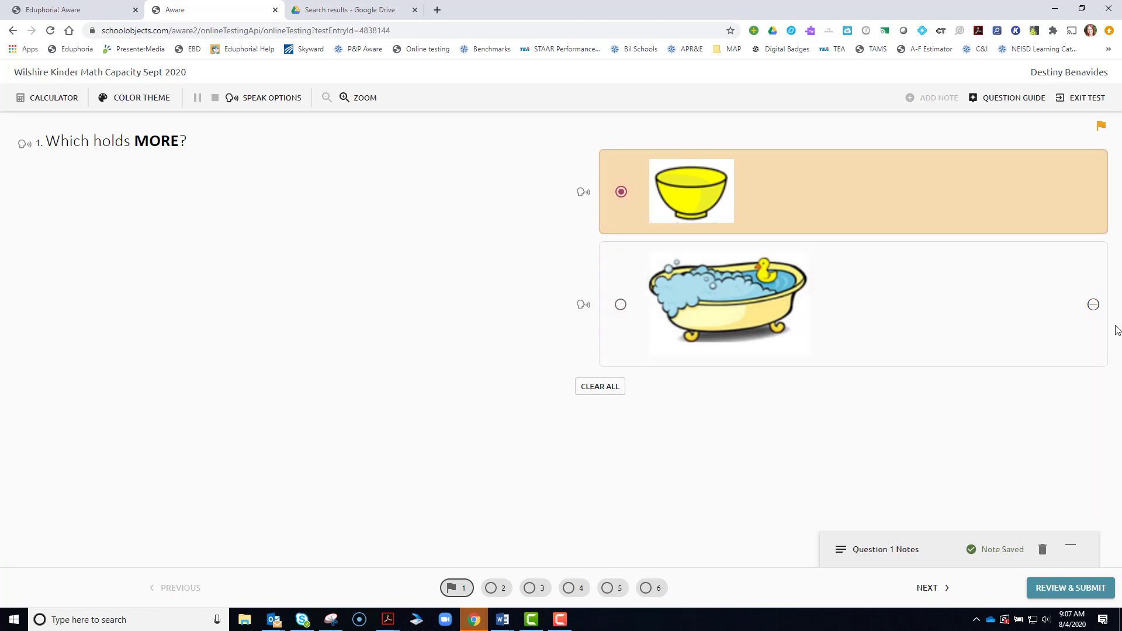
left_click(1093, 305)
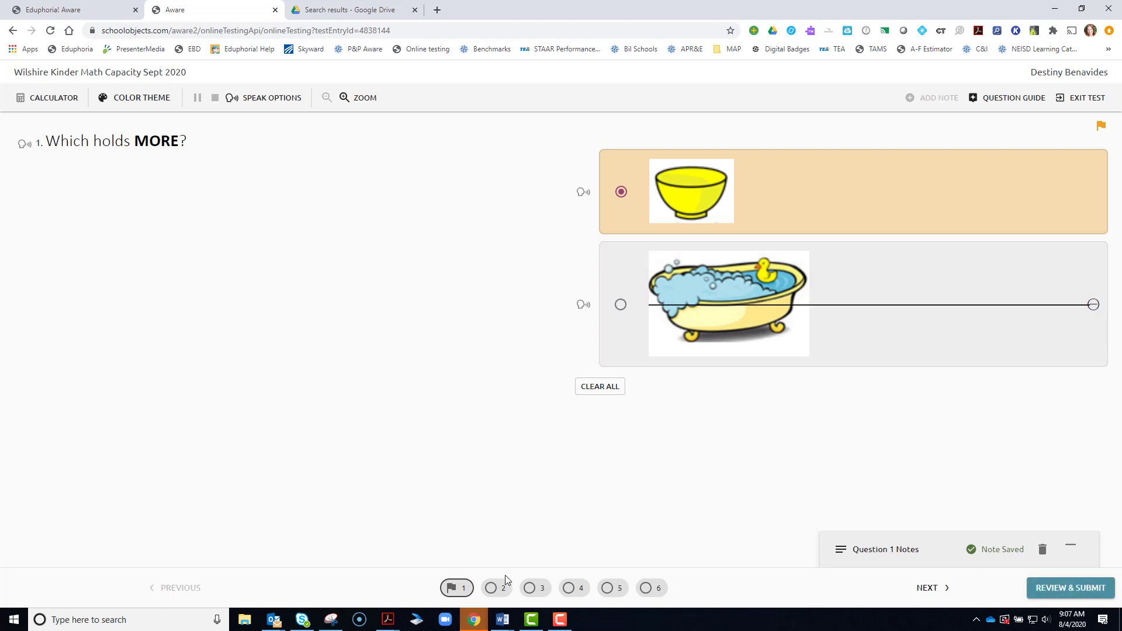
left_click(500, 592)
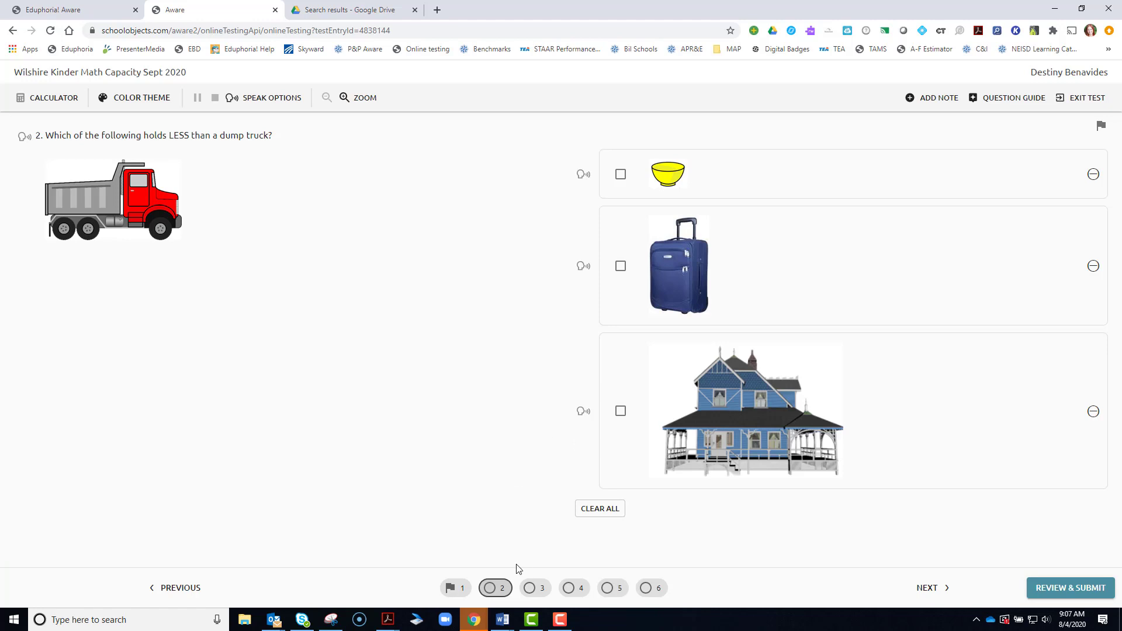
left_click(457, 591)
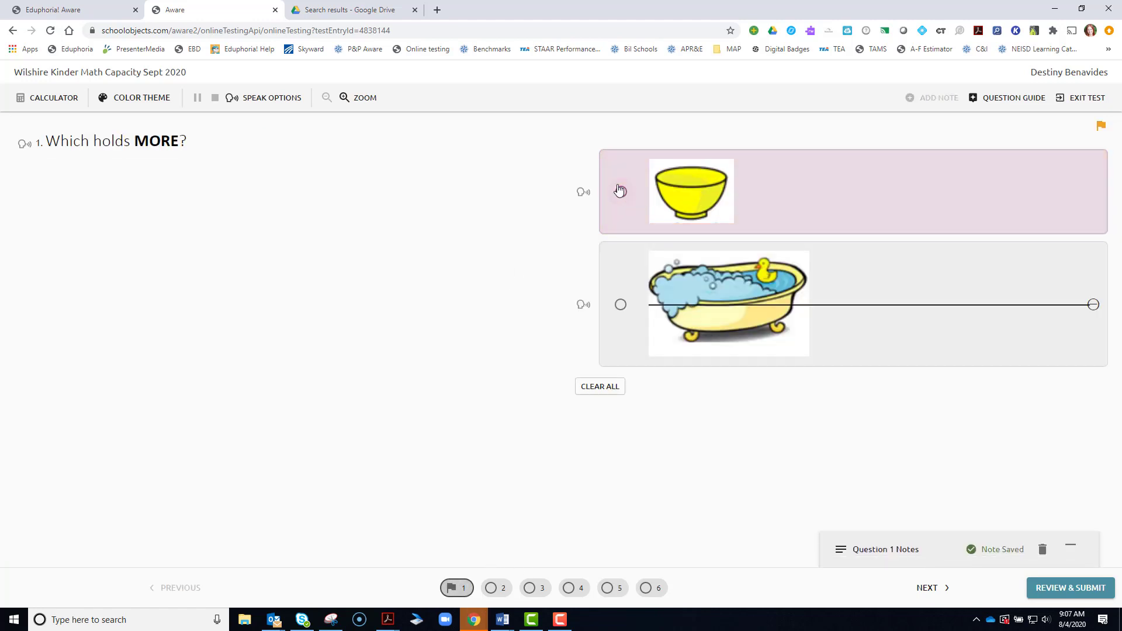
- On question 2, check the bowl and suitcase as holding less than a dump truck, leaving the house unchecked
left_click(498, 591)
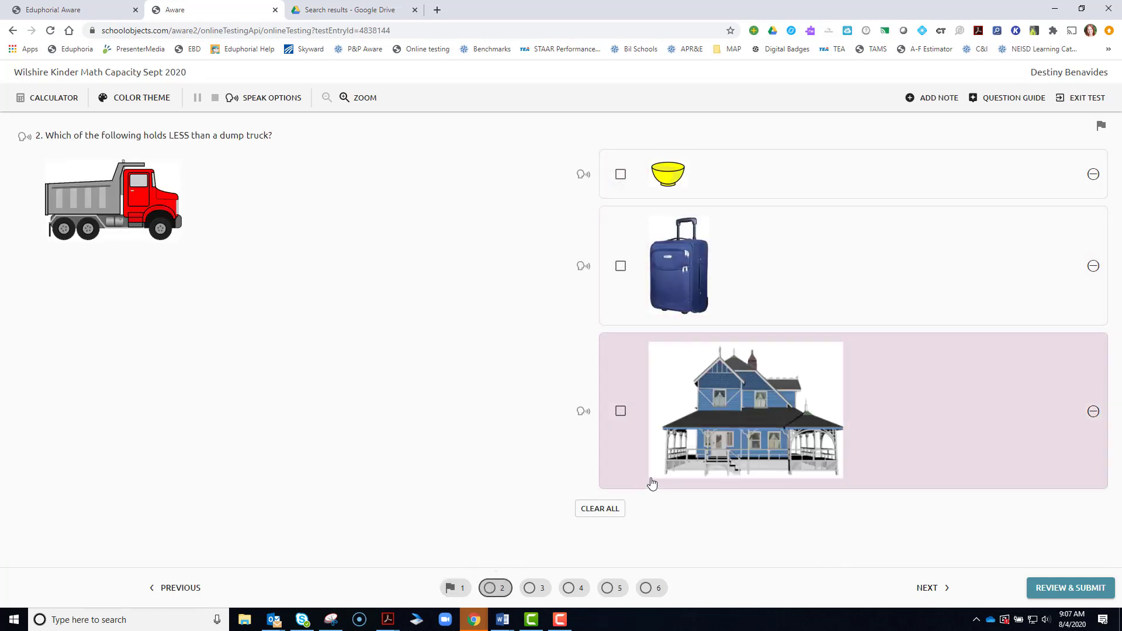
left_click(620, 410)
left_click(620, 266)
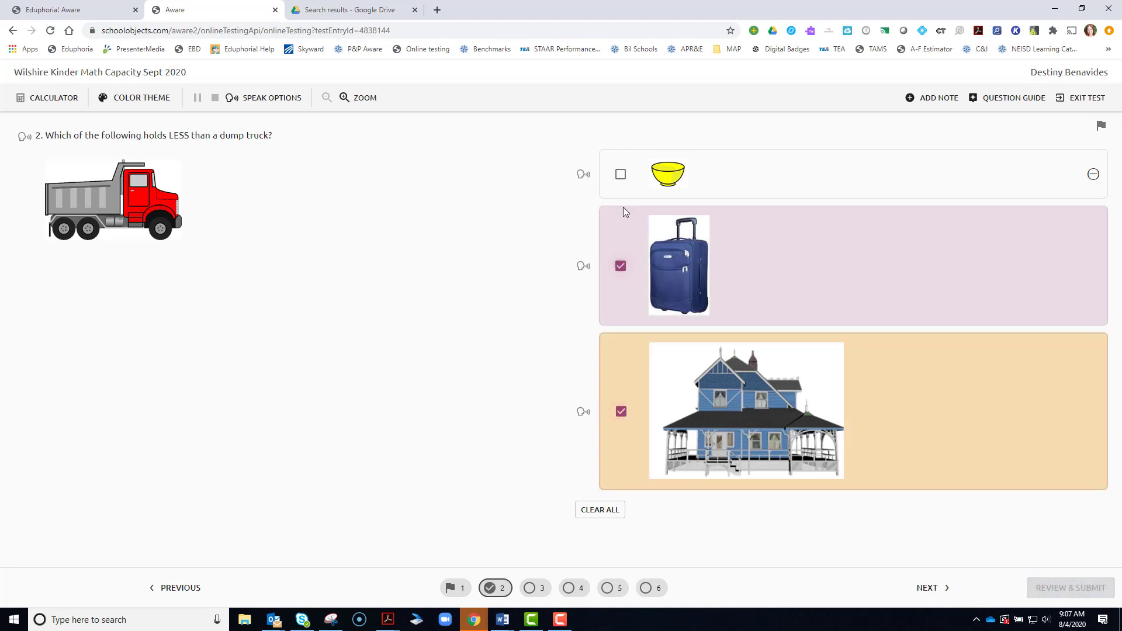
left_click(620, 173)
left_click(620, 415)
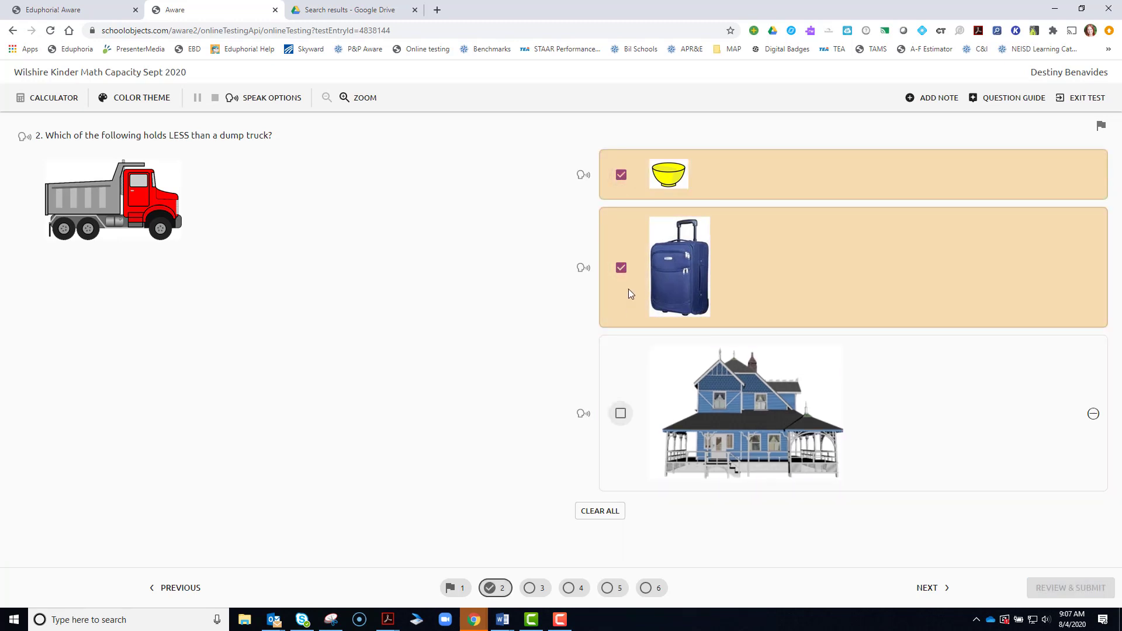
left_click(622, 269)
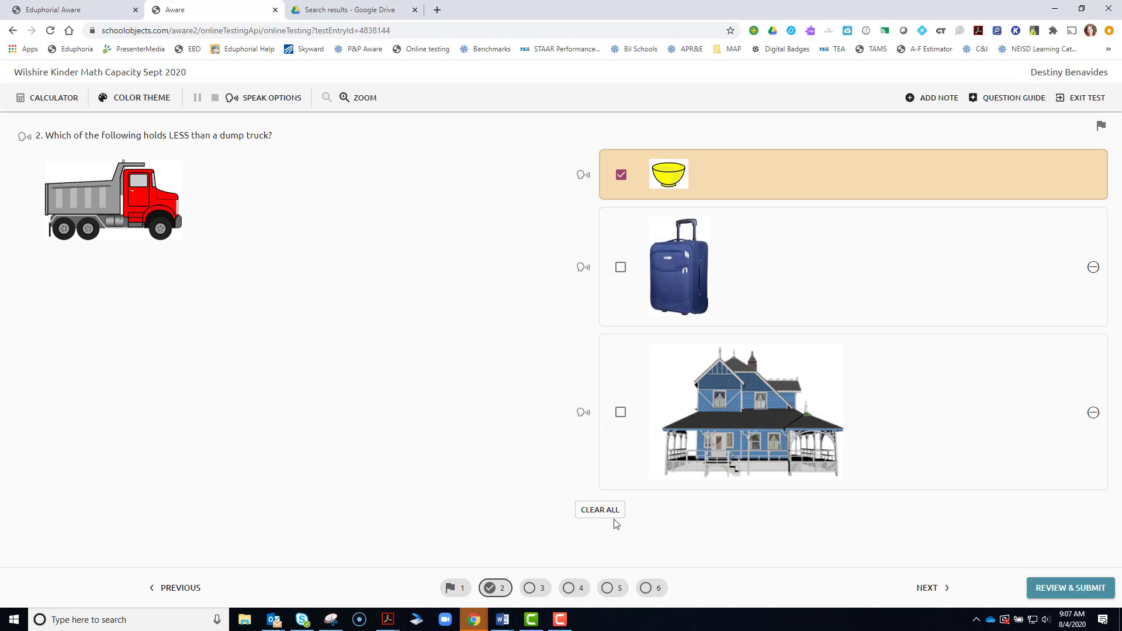
left_click(619, 413)
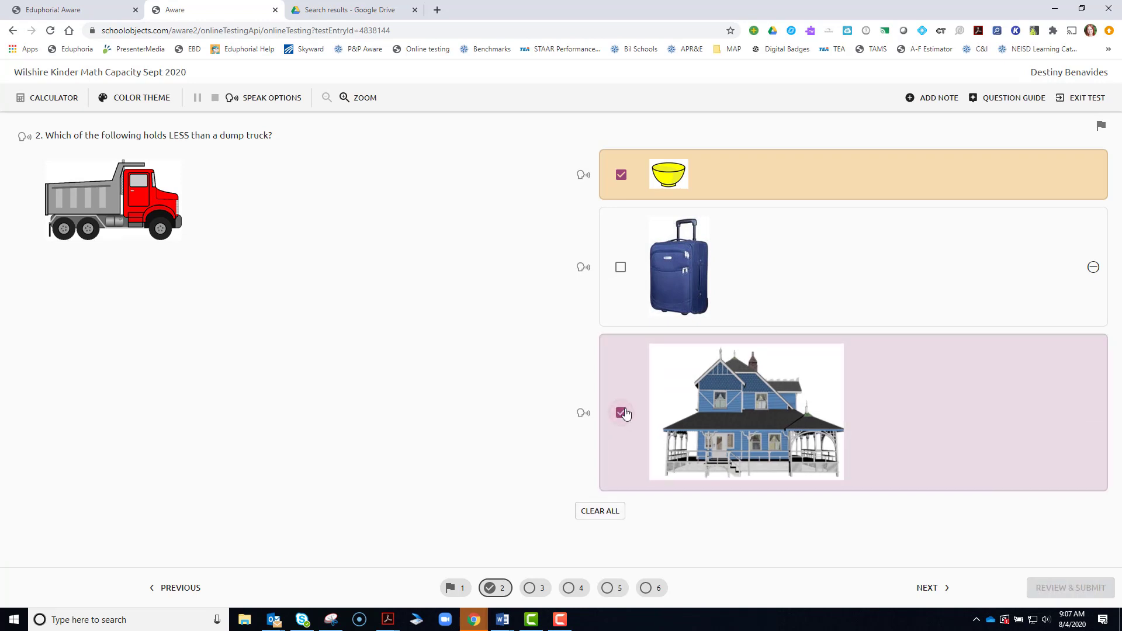
left_click(620, 267)
left_click(620, 413)
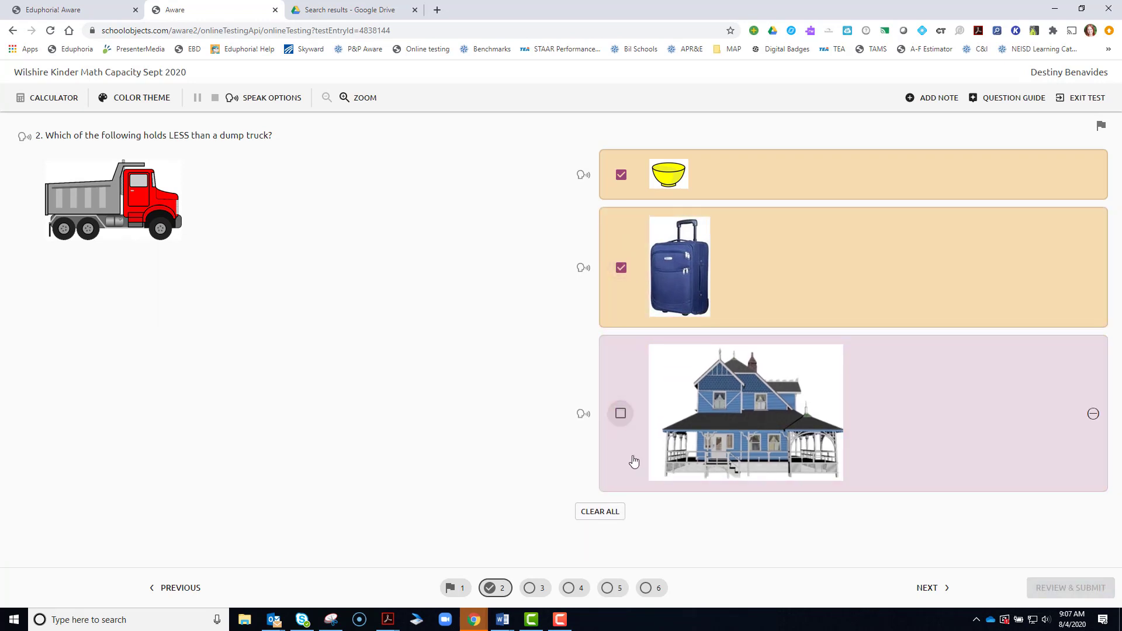
left_click(534, 588)
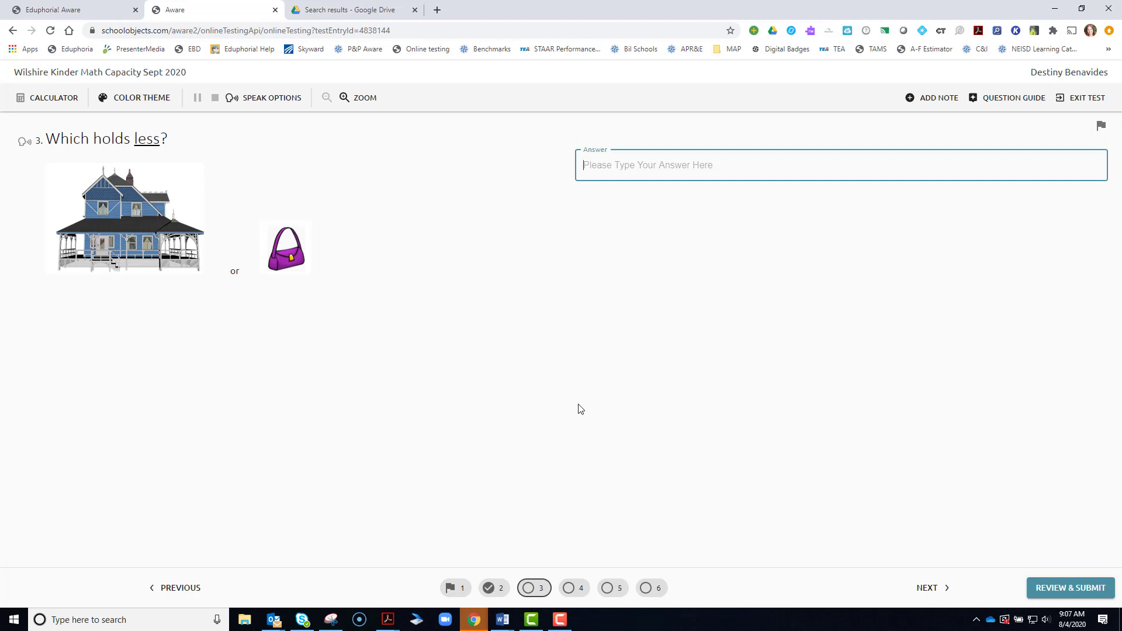
- Type the question 3 answer 'word', 'sentence', 'setence', deleting the mistyped letters
type("word. sentence.")
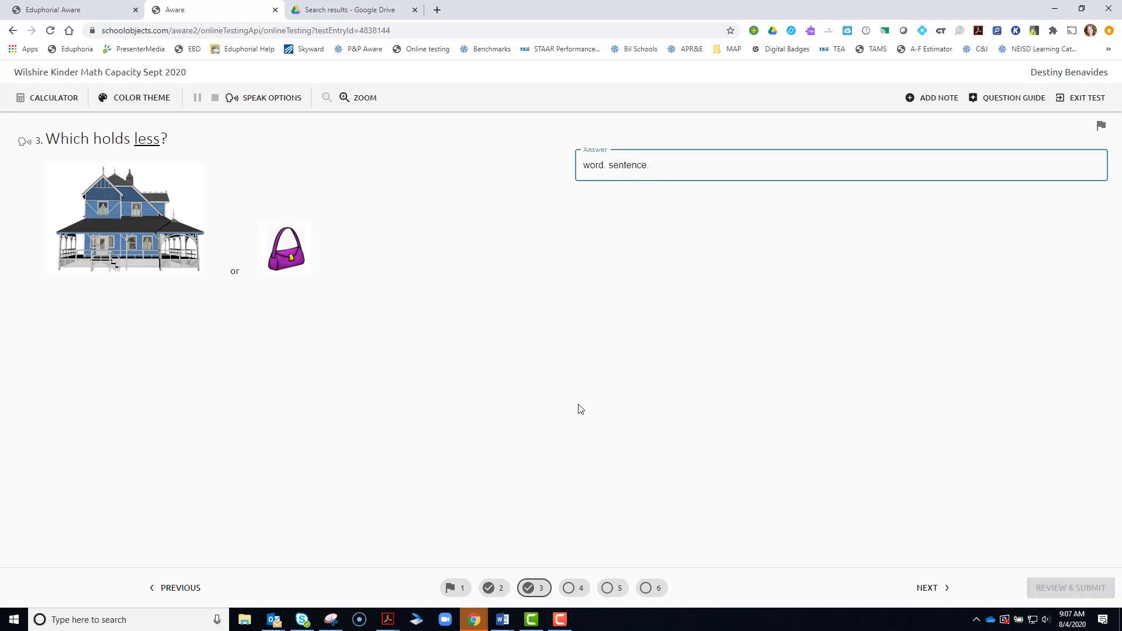
type("bage")
key("BackSpace")
key("BackSpace")
key("BackSpace")
key("BackSpace")
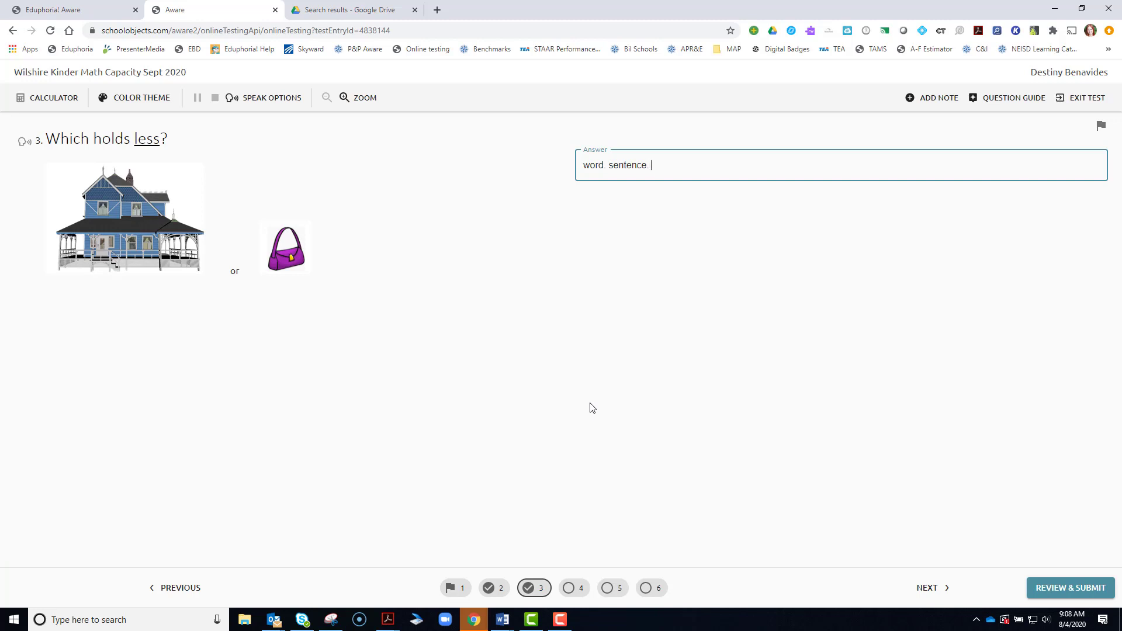
type("setence")
- Correct 'setence' to 'sentence' using the spell-check suggestion
right_click(672, 167)
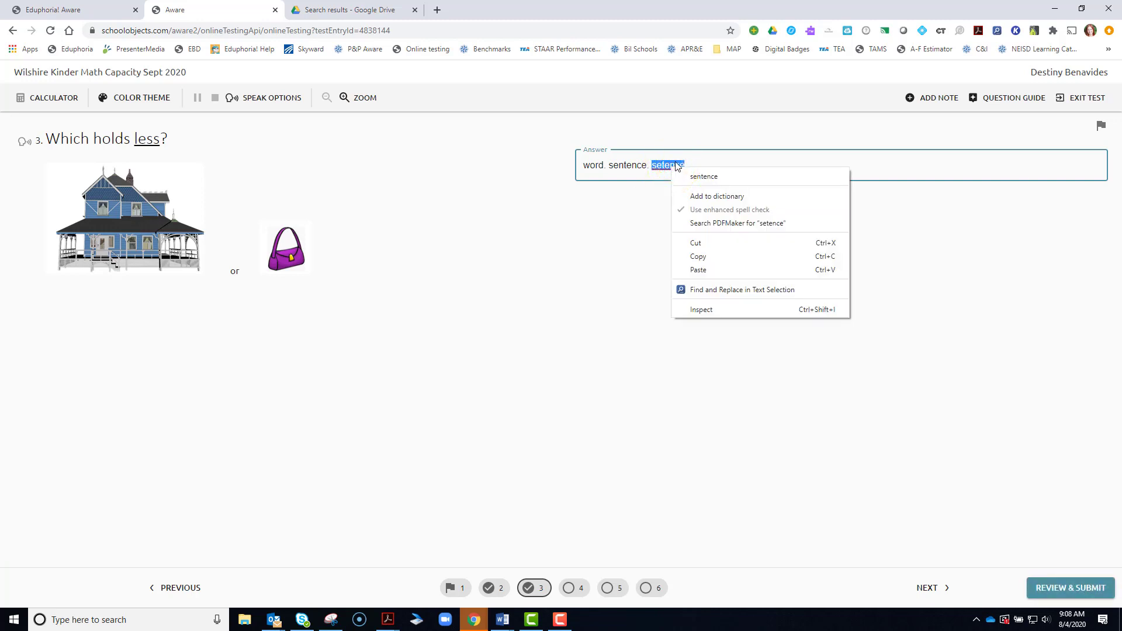
left_click(666, 176)
left_click(664, 166)
right_click(669, 169)
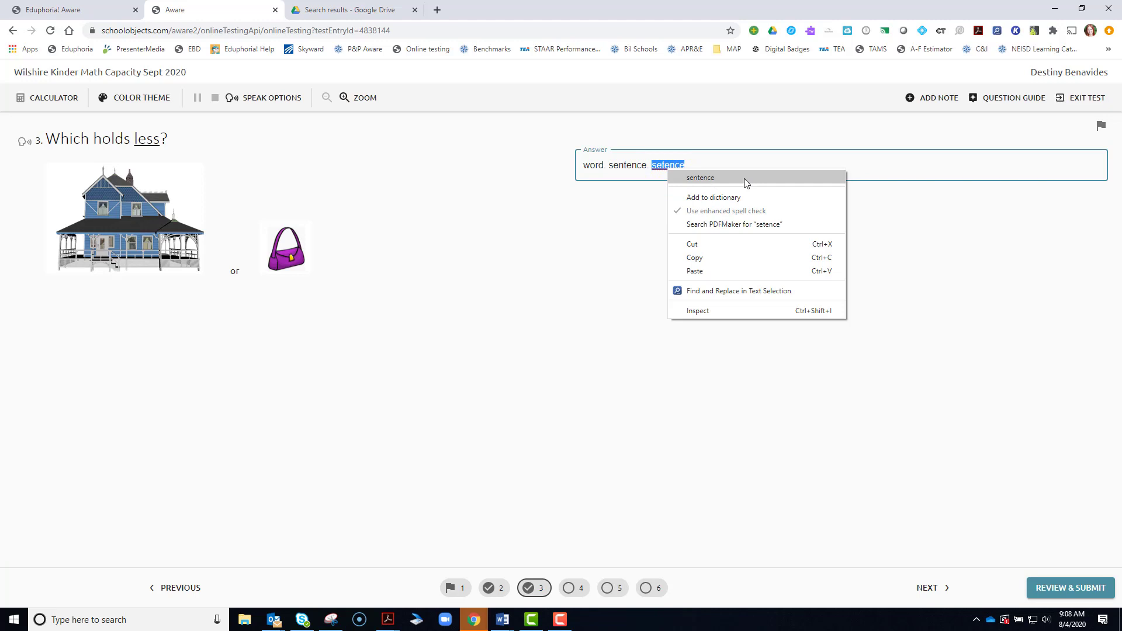
left_click(704, 178)
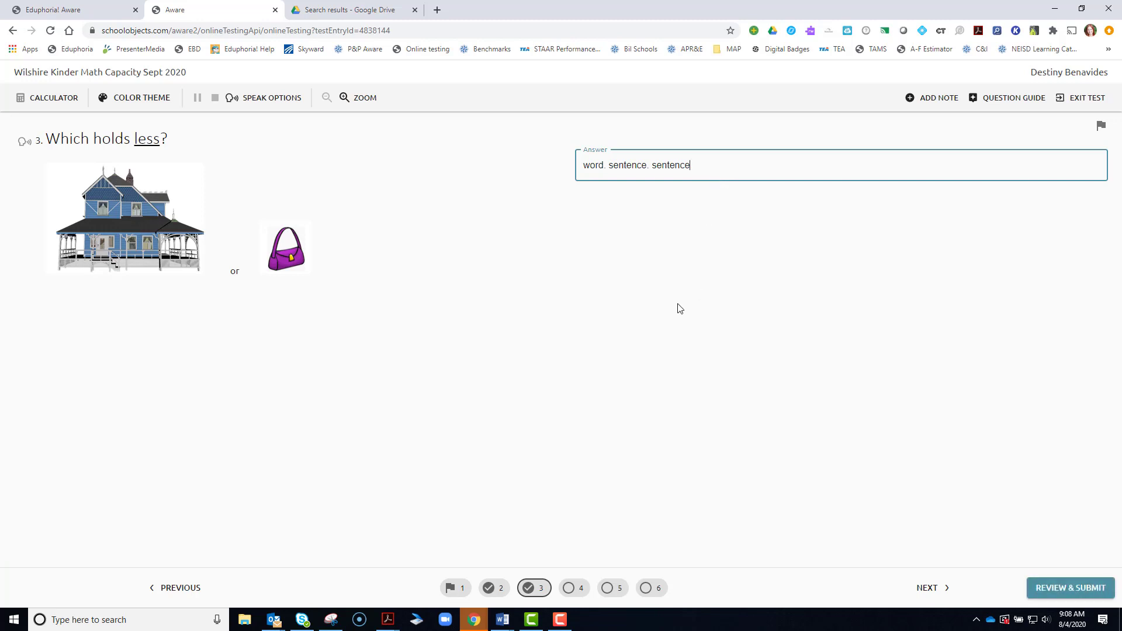
left_click(573, 589)
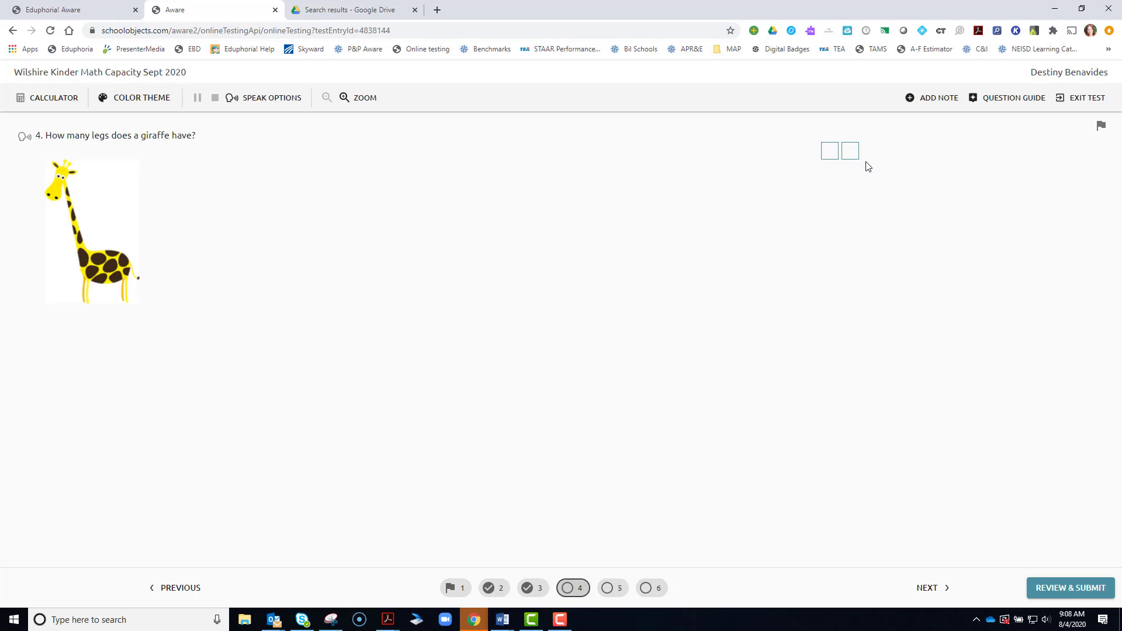
- Enter 12 as the giraffe's leg count on question 4
left_click(833, 151)
type("1")
left_click(850, 151)
type("2")
- On question 5, review the farm animals picture graph and choose Pig as fewest
left_click(616, 588)
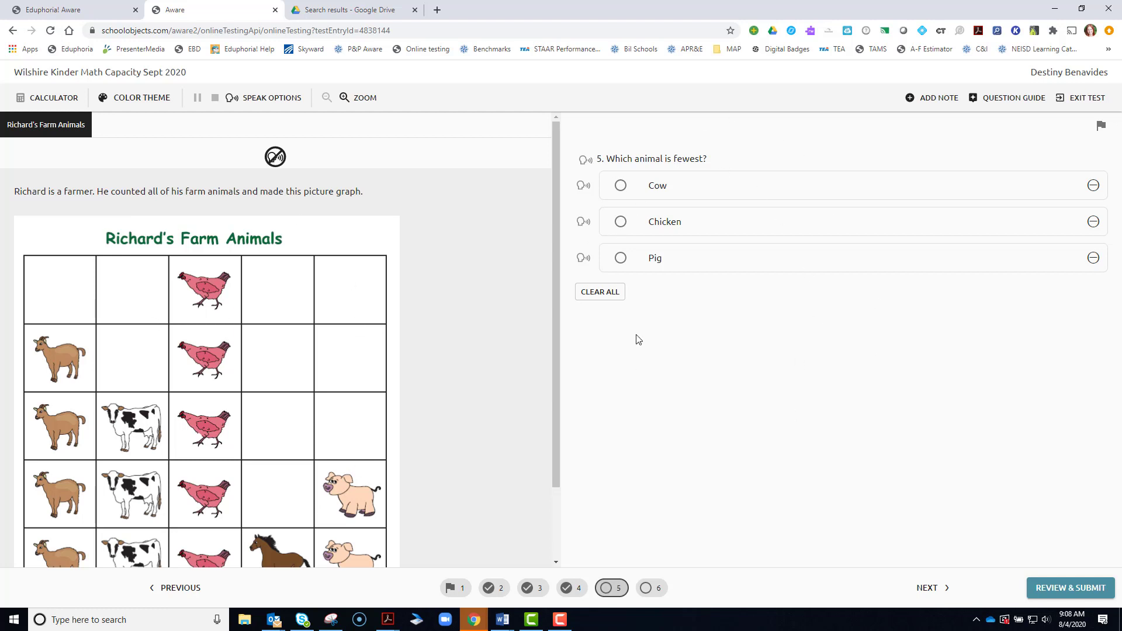
left_click_drag(556, 210, 555, 306)
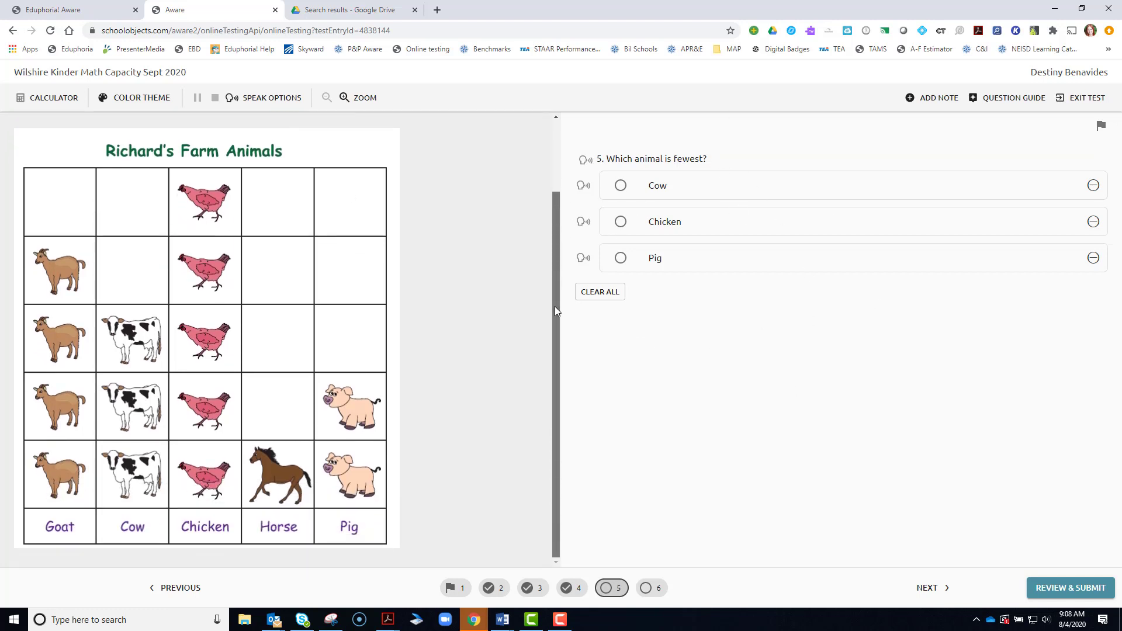
scroll(548, 271, "up", 3)
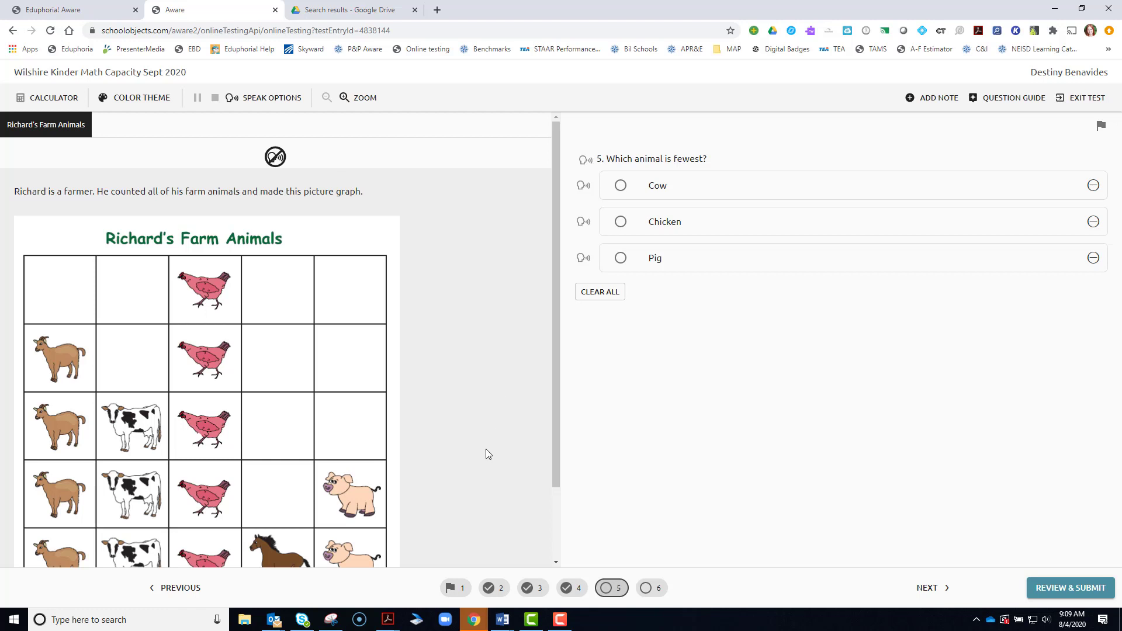
left_click(620, 257)
- Enter 03 as the goat count on question 6
left_click(653, 587)
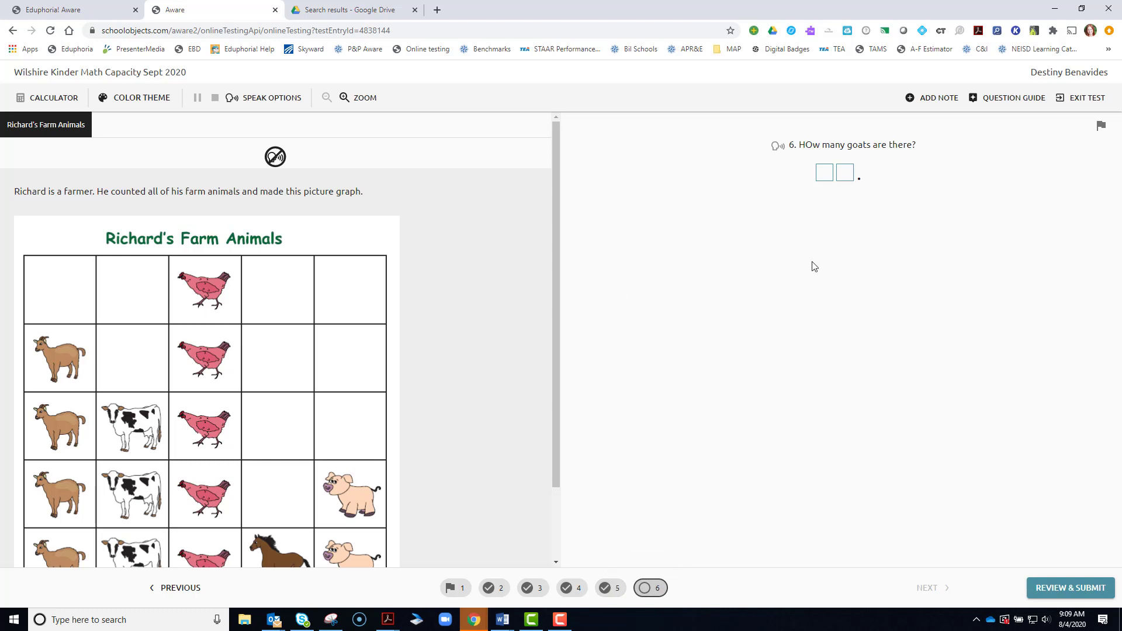
left_click(825, 171)
type("1")
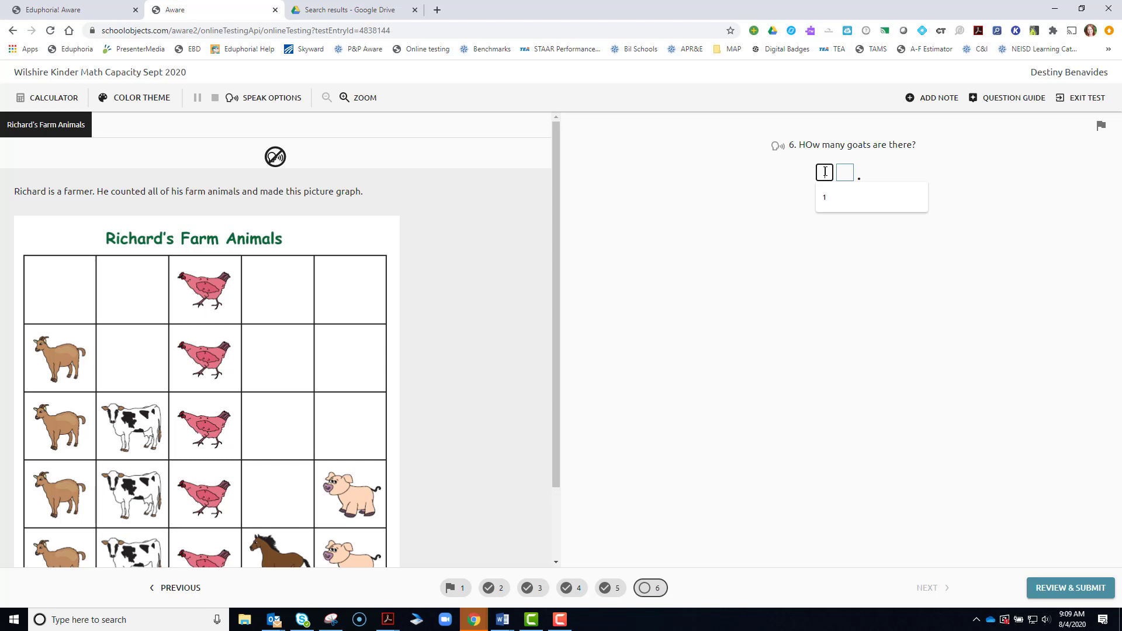
left_click(849, 171)
type("3")
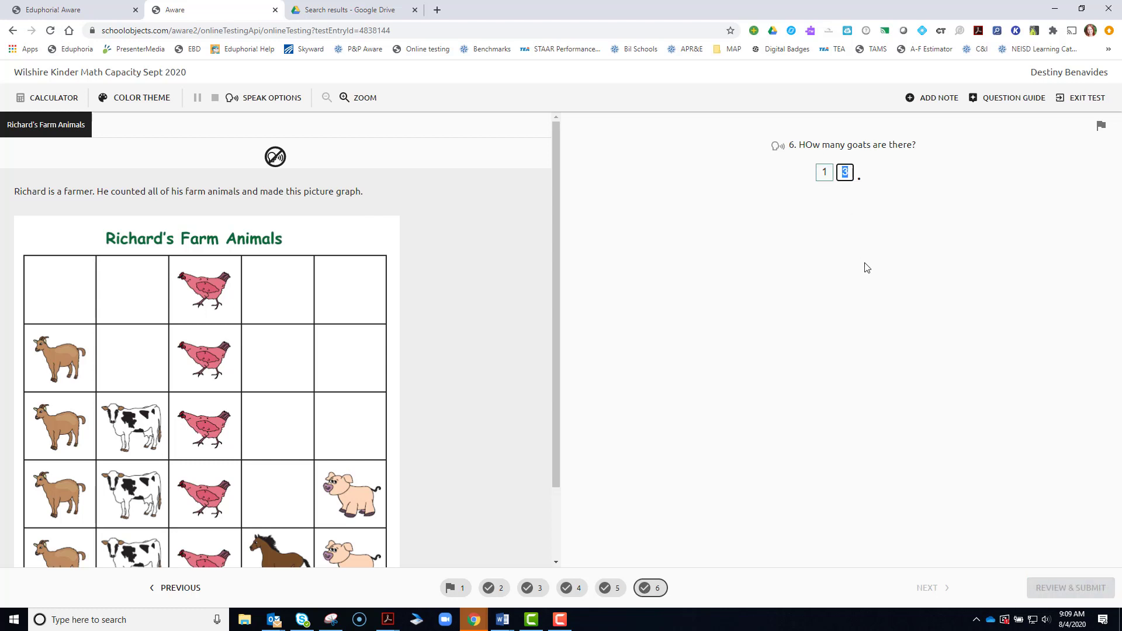
left_click(859, 265)
left_click(830, 171)
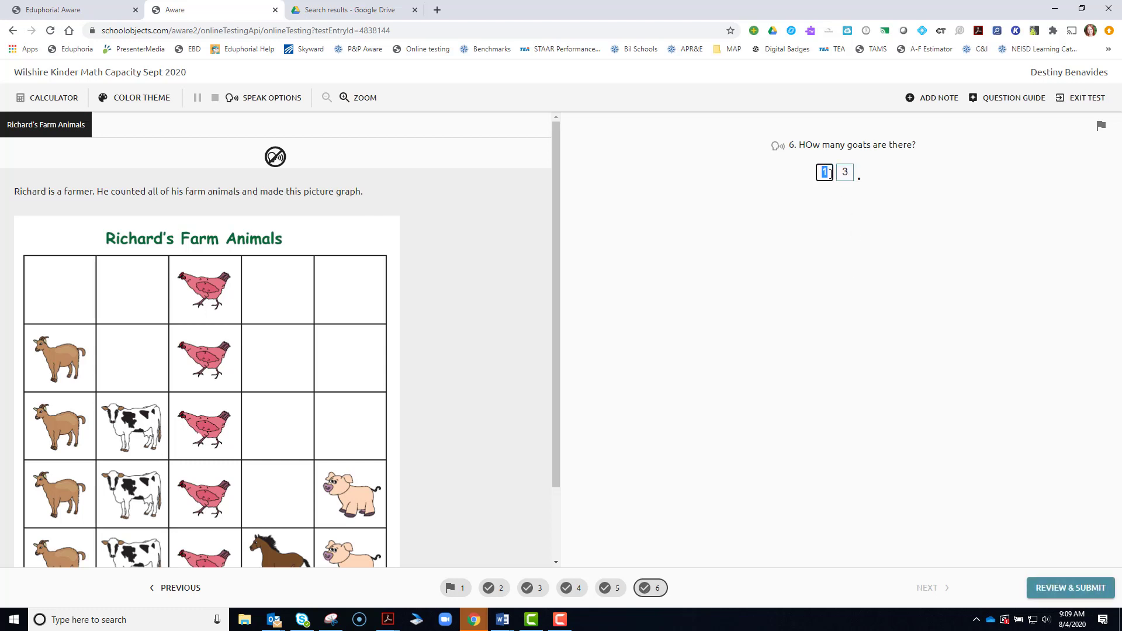
type("0")
- Clear question 5's Pig answer and flag question 5 for review
left_click(617, 595)
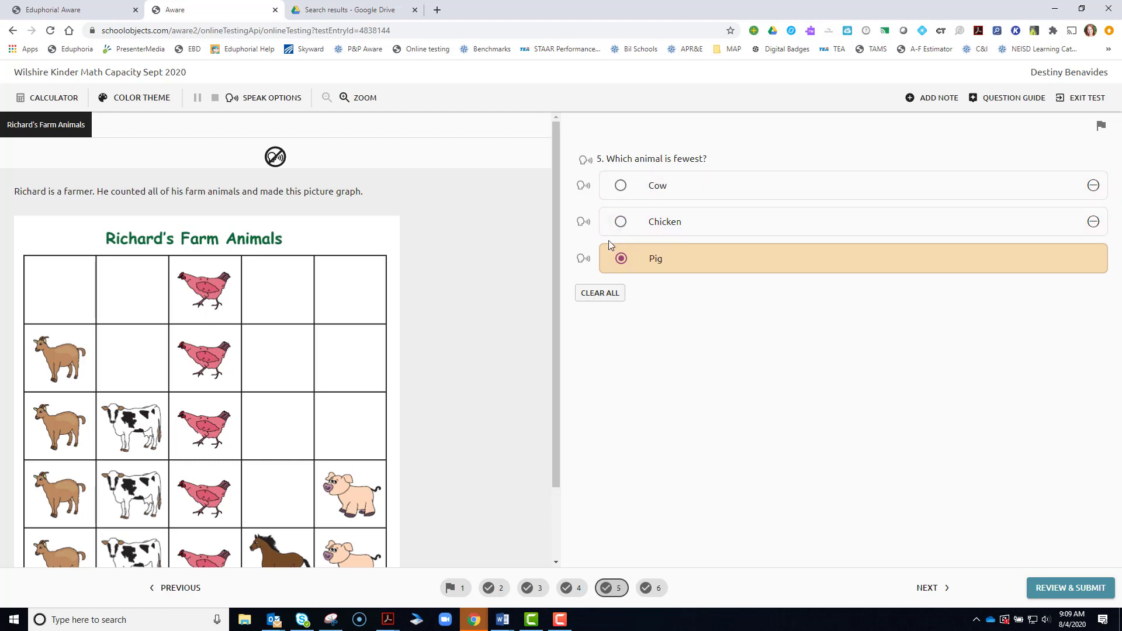
left_click(598, 294)
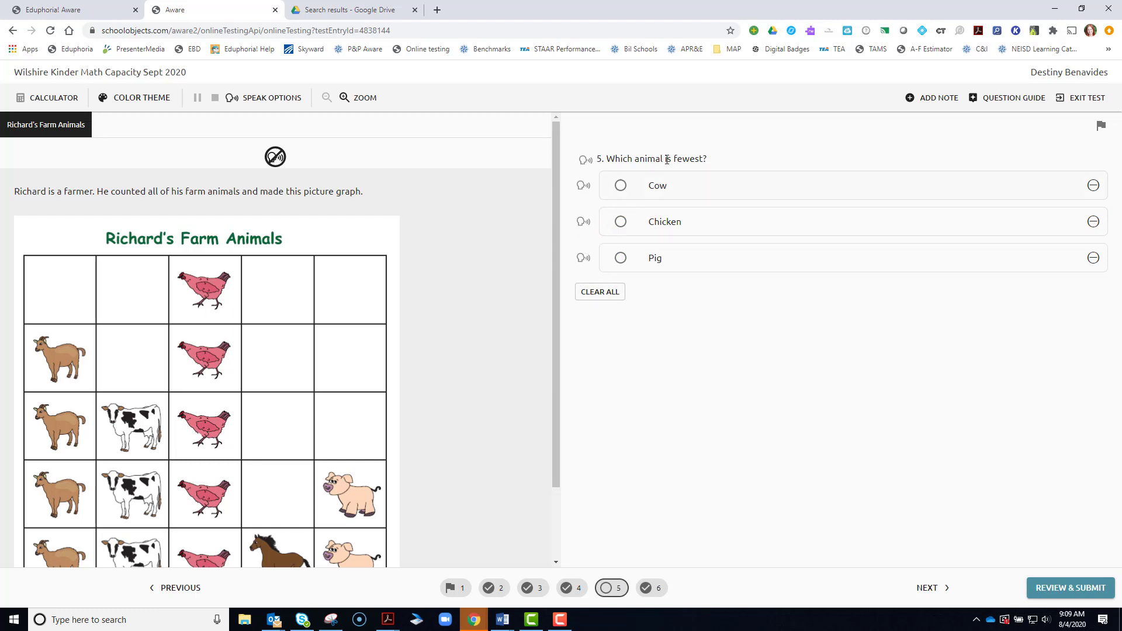
left_click(1100, 126)
- From the review summary, change question 5's answer to Chicken, then submit the test to score
left_click(1065, 590)
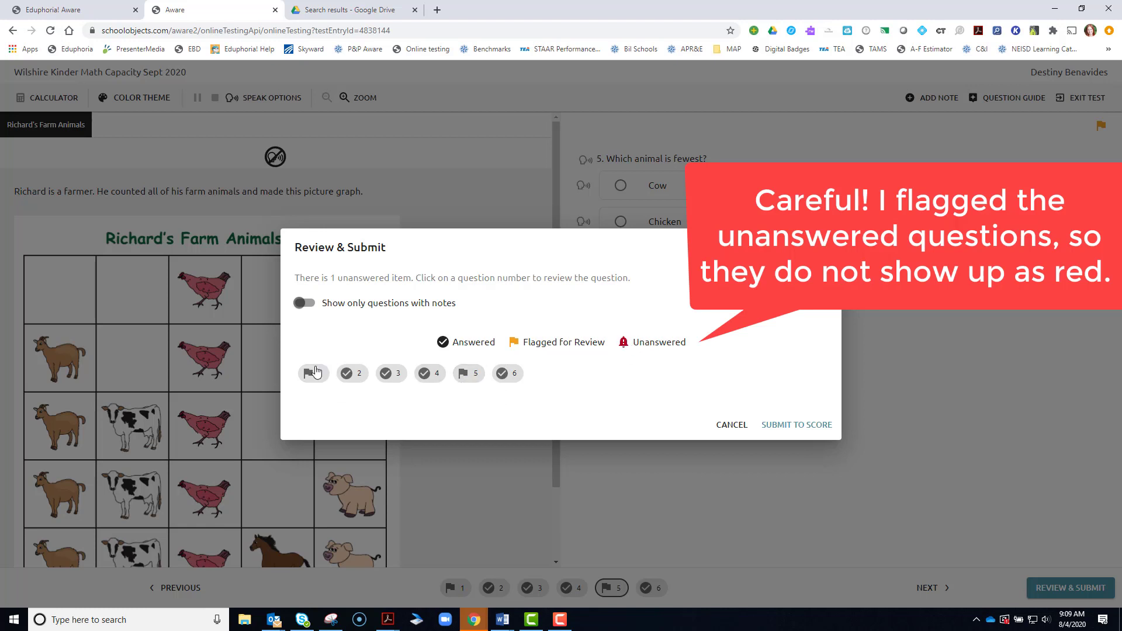
left_click(470, 380)
left_click(623, 223)
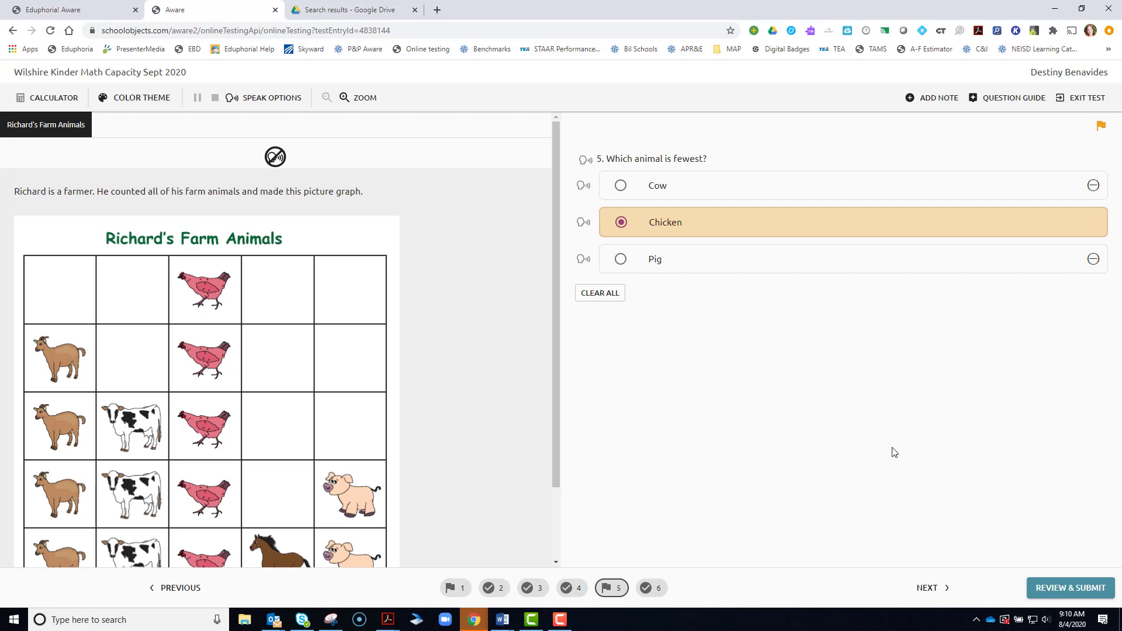
left_click(1070, 590)
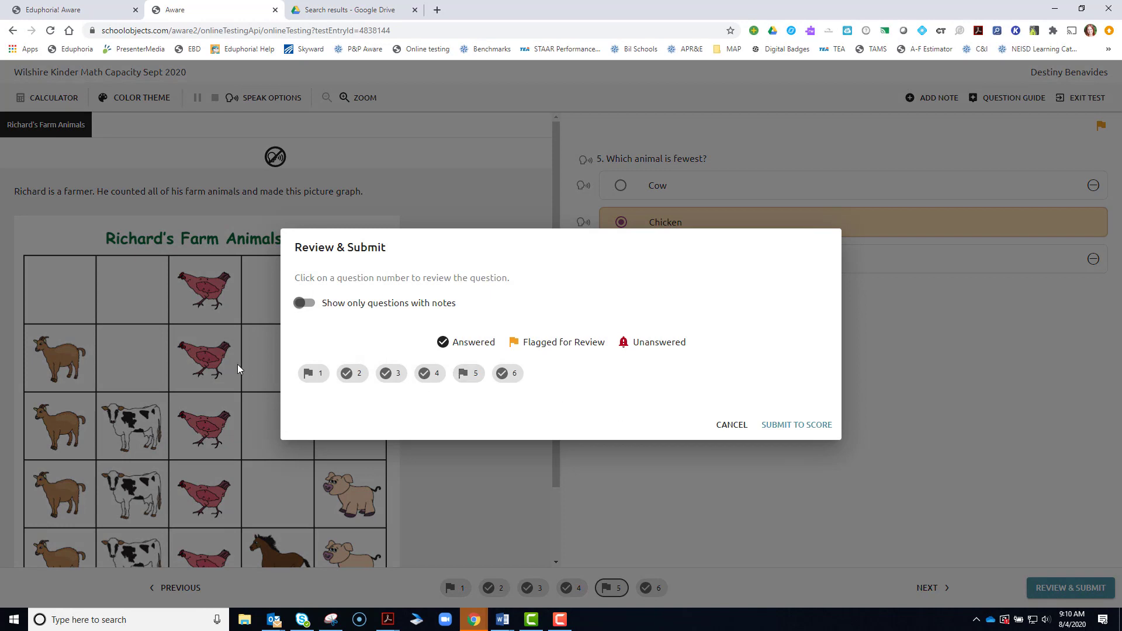
left_click(779, 427)
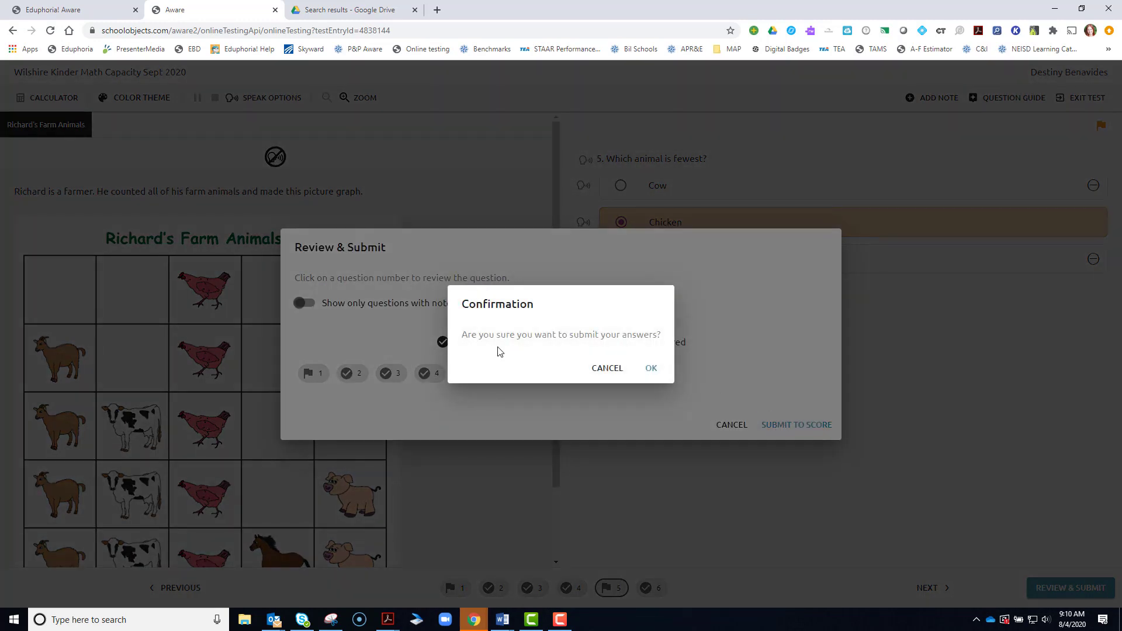
- Confirm submission, read the 3-of-6 score summary, and open question 1 for review
left_click(651, 369)
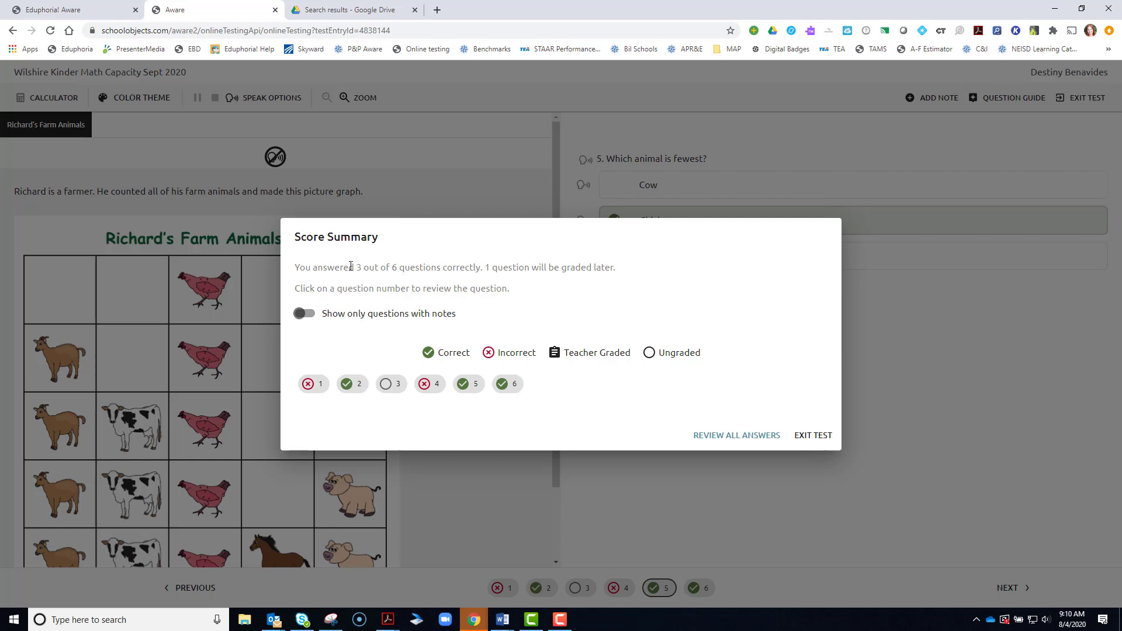
left_click_drag(351, 266, 618, 269)
left_click(478, 288)
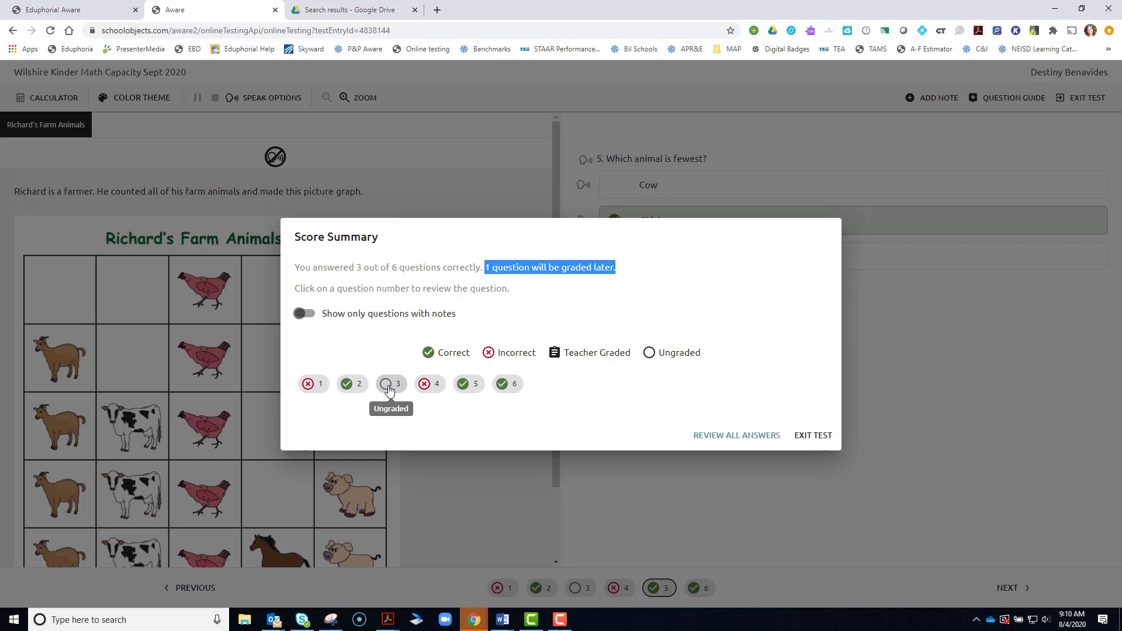
left_click(314, 387)
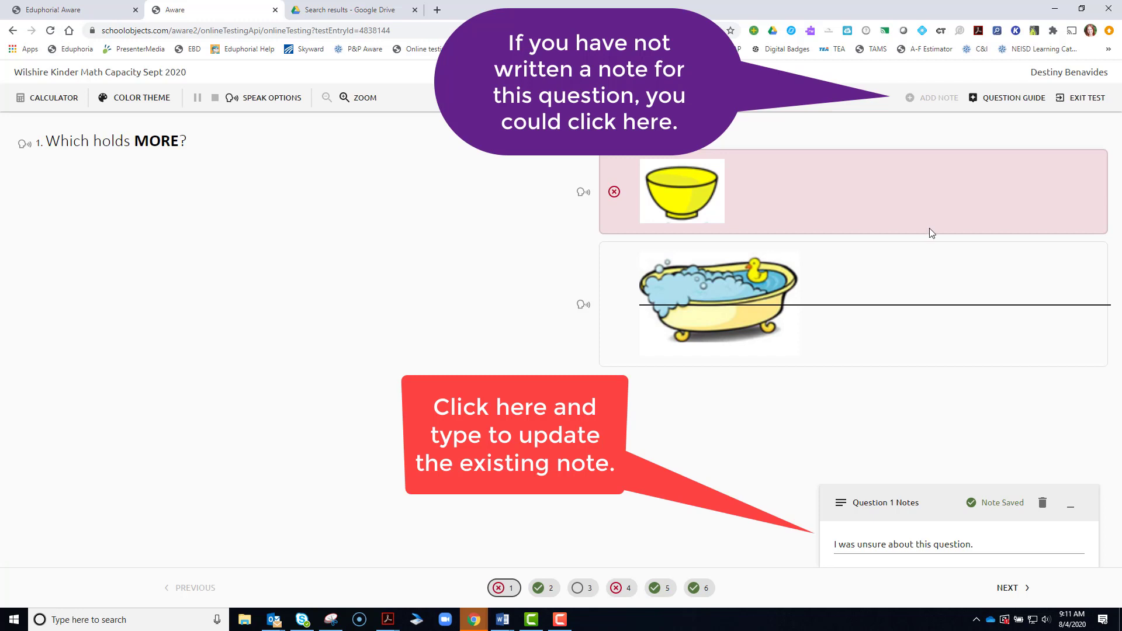
- Exit the test and reopen Wilshire Kinder Math Capacity Sept 2020 from the review list
left_click(1086, 102)
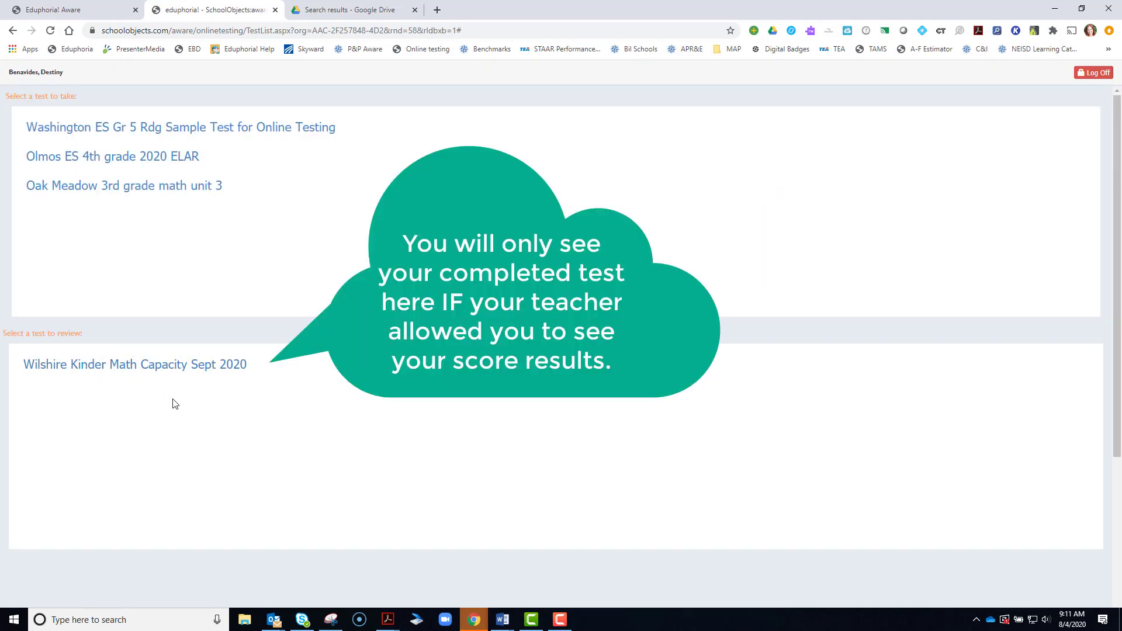
left_click(180, 375)
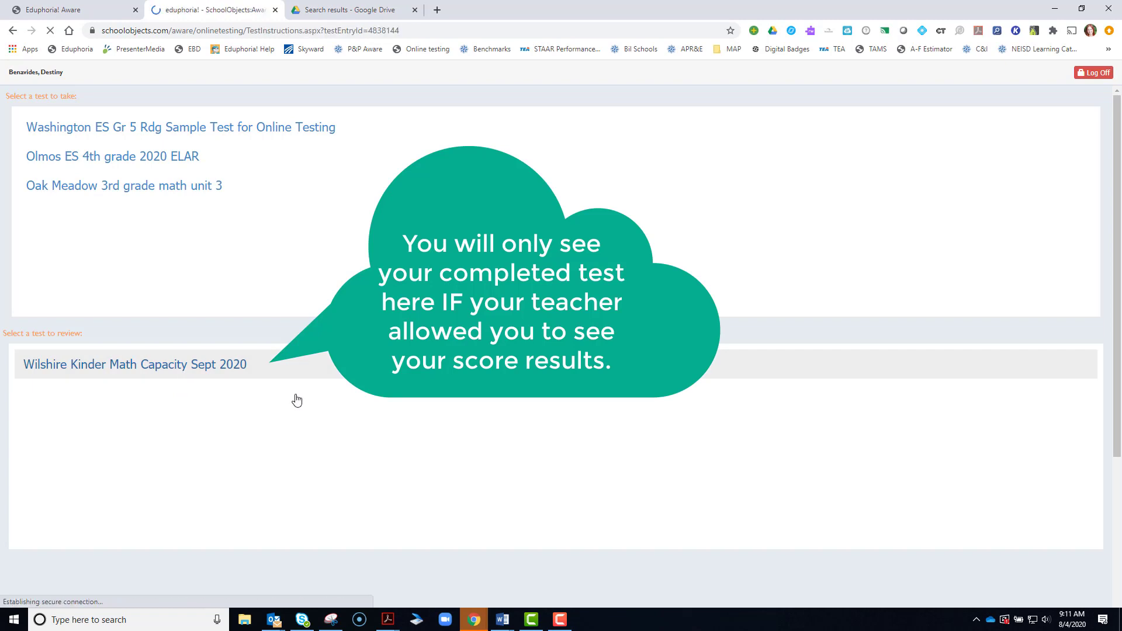